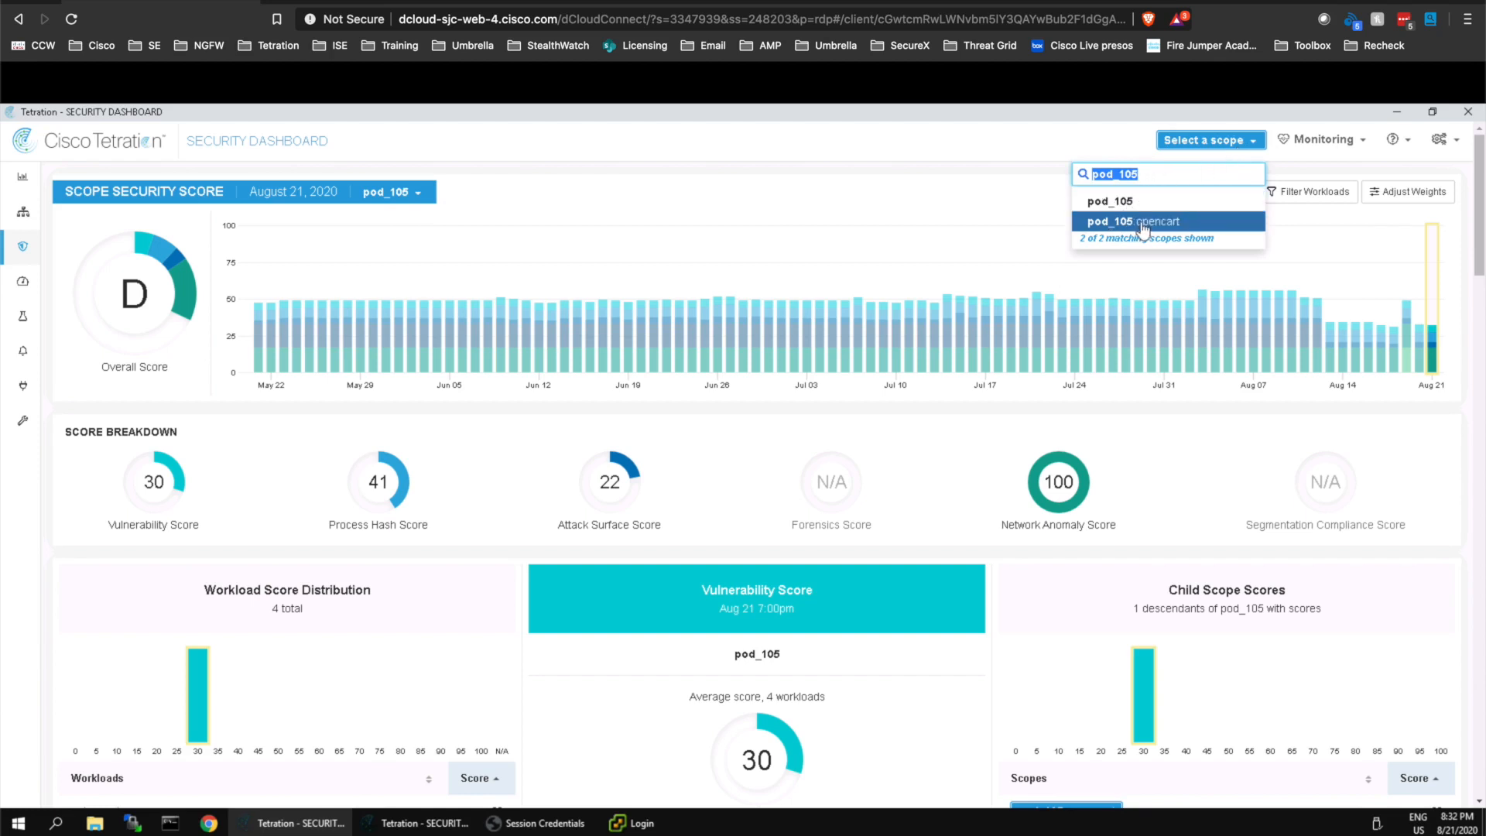
Dismiss the scope picker keeping pod_105 selected, and open the Scopes management page.
left_click(1307, 226)
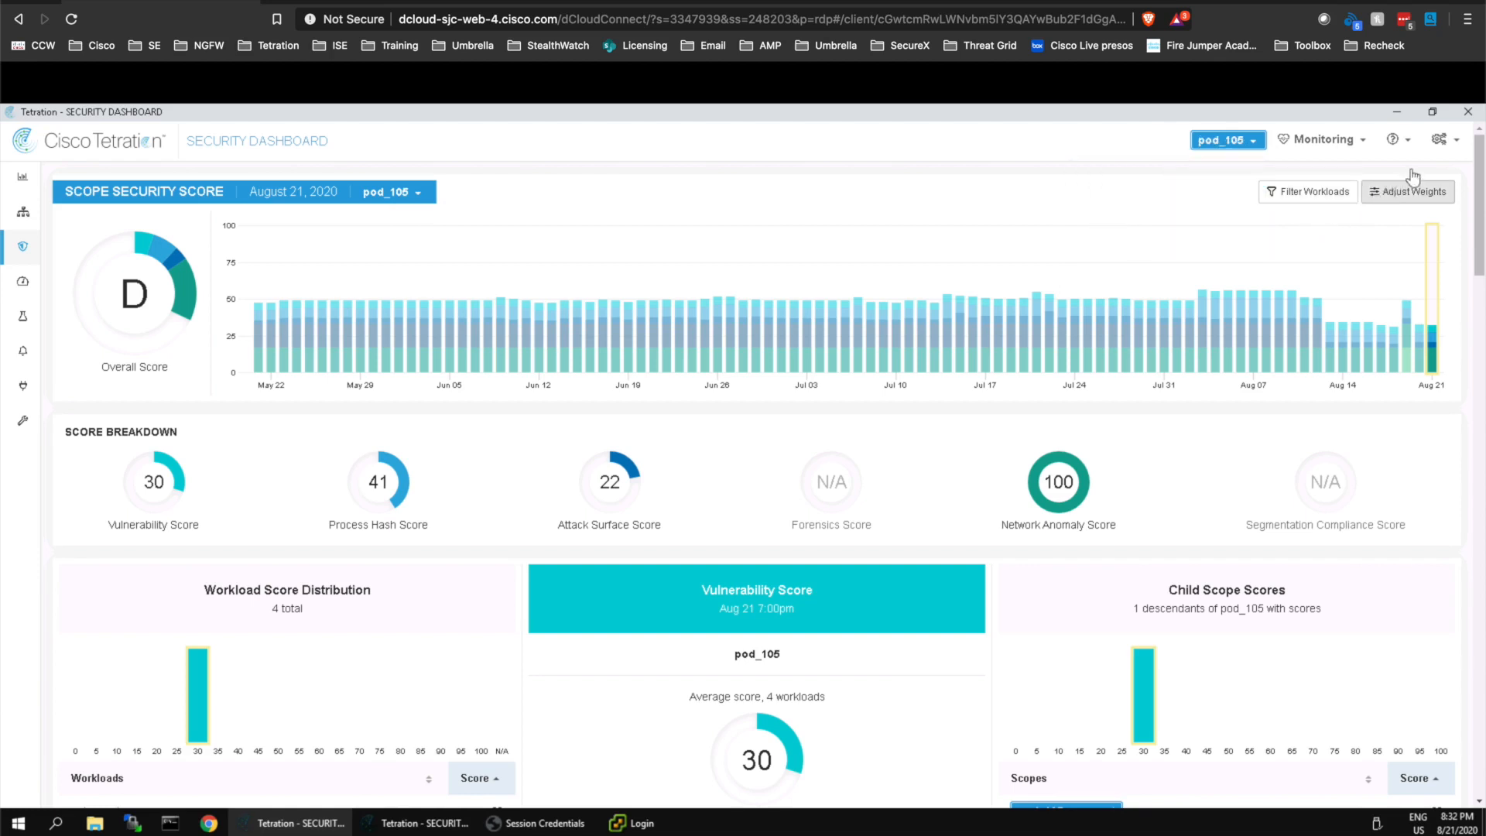
left_click(1444, 149)
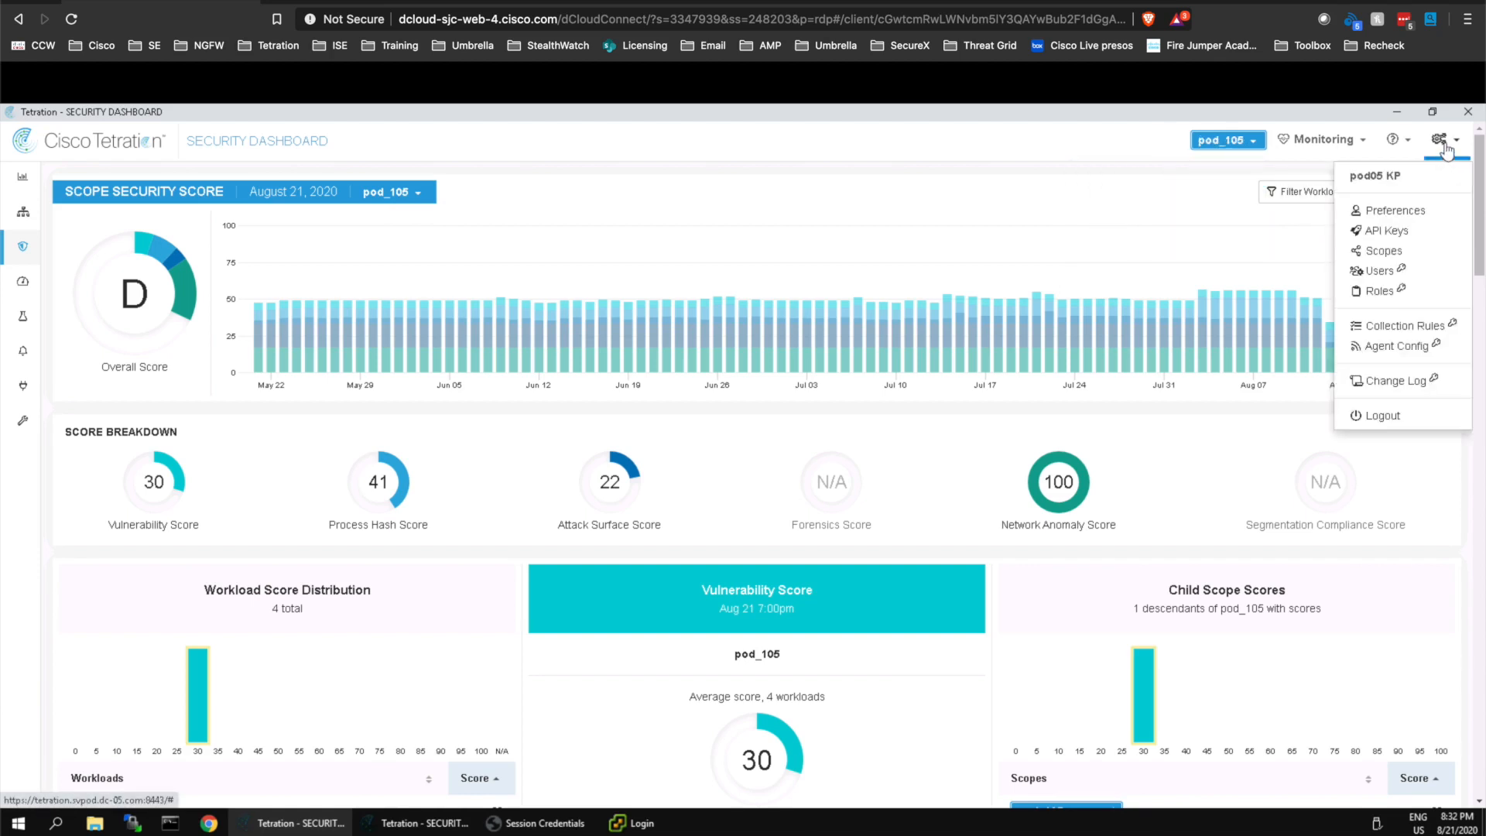
left_click(1384, 256)
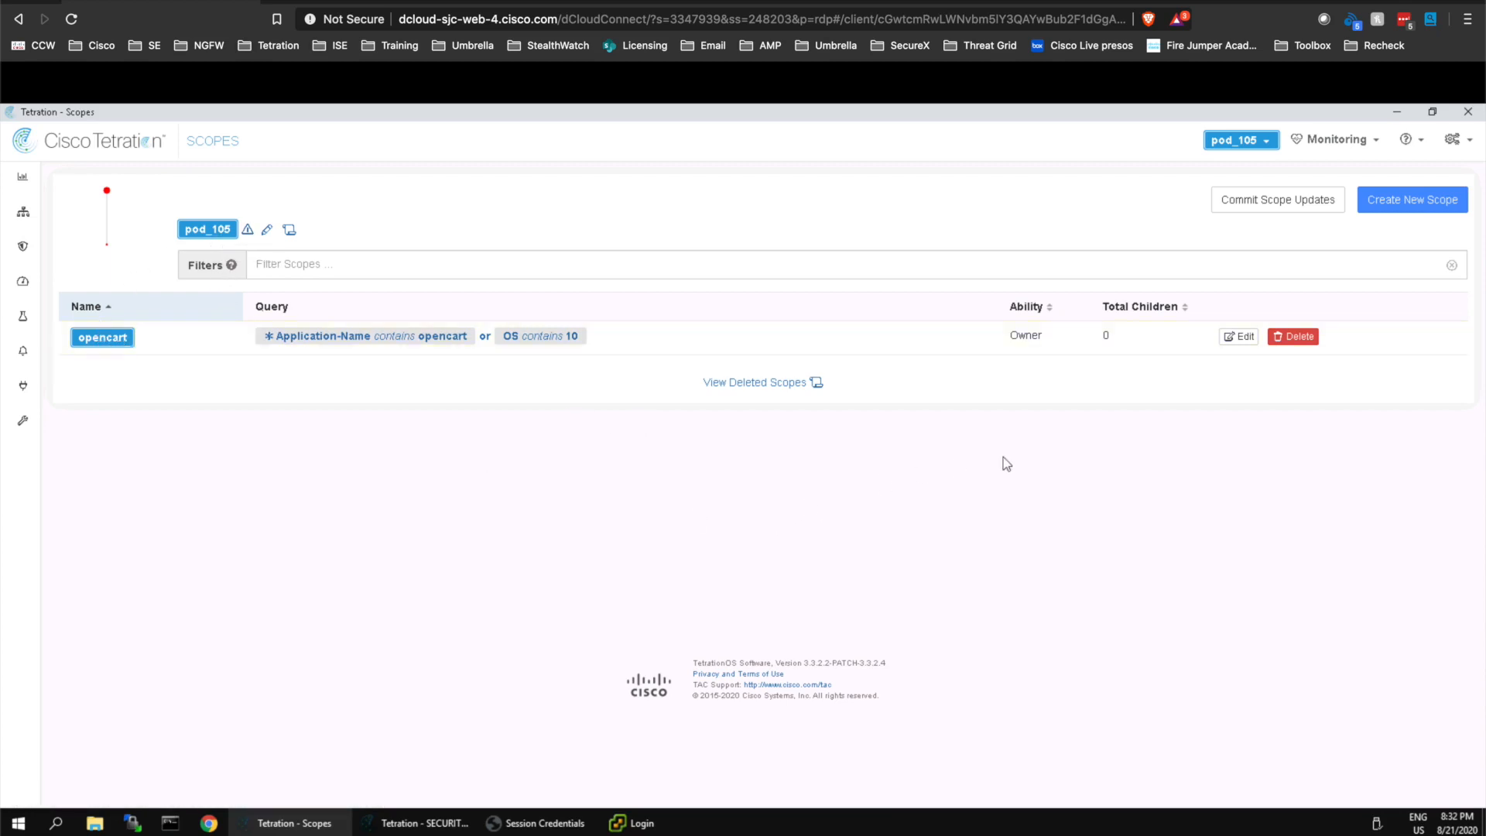
Start a new scope under pod_105 and name it DC!
left_click(1391, 209)
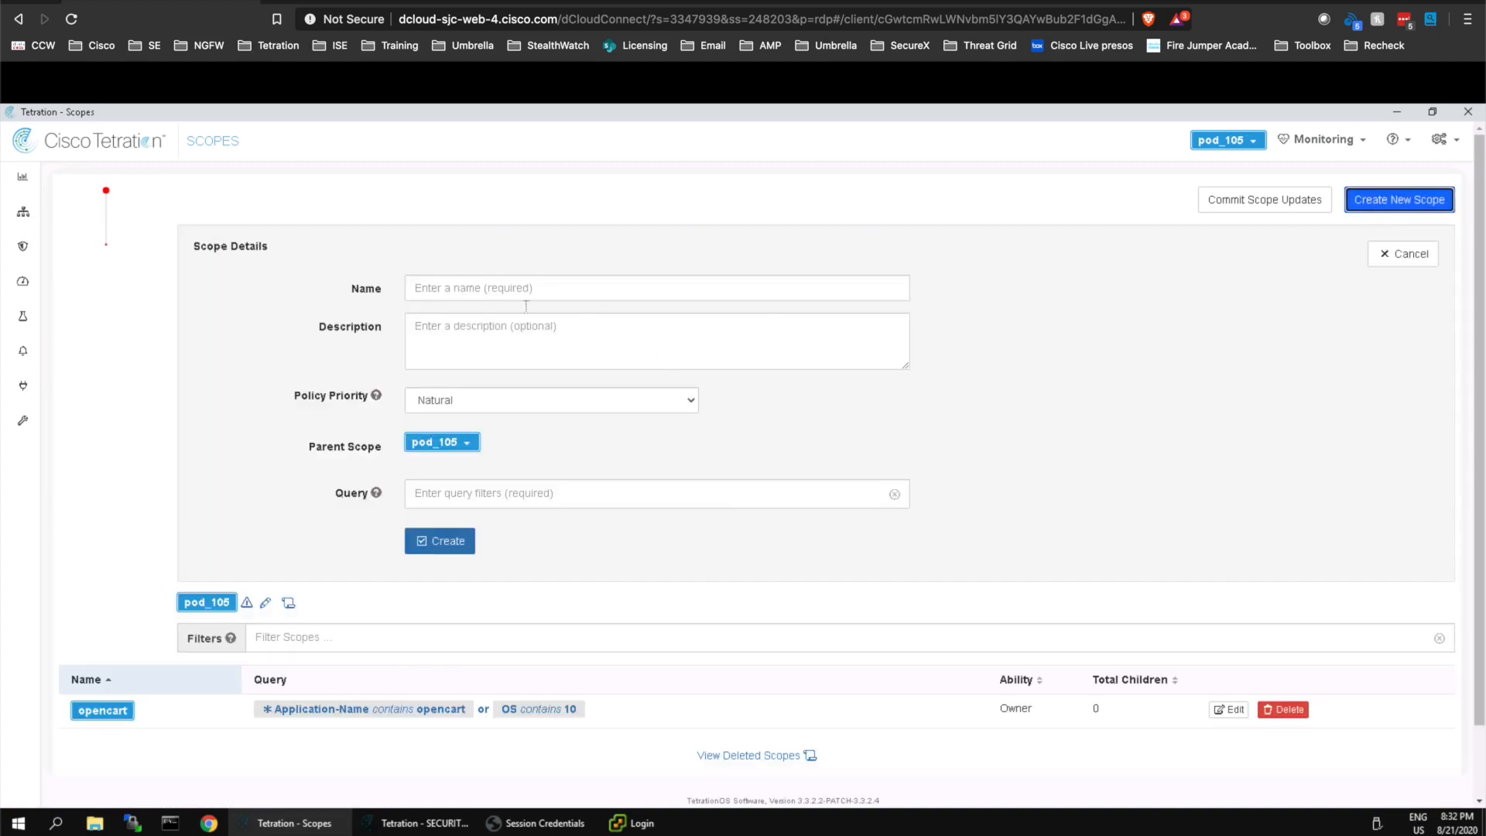
left_click(521, 291)
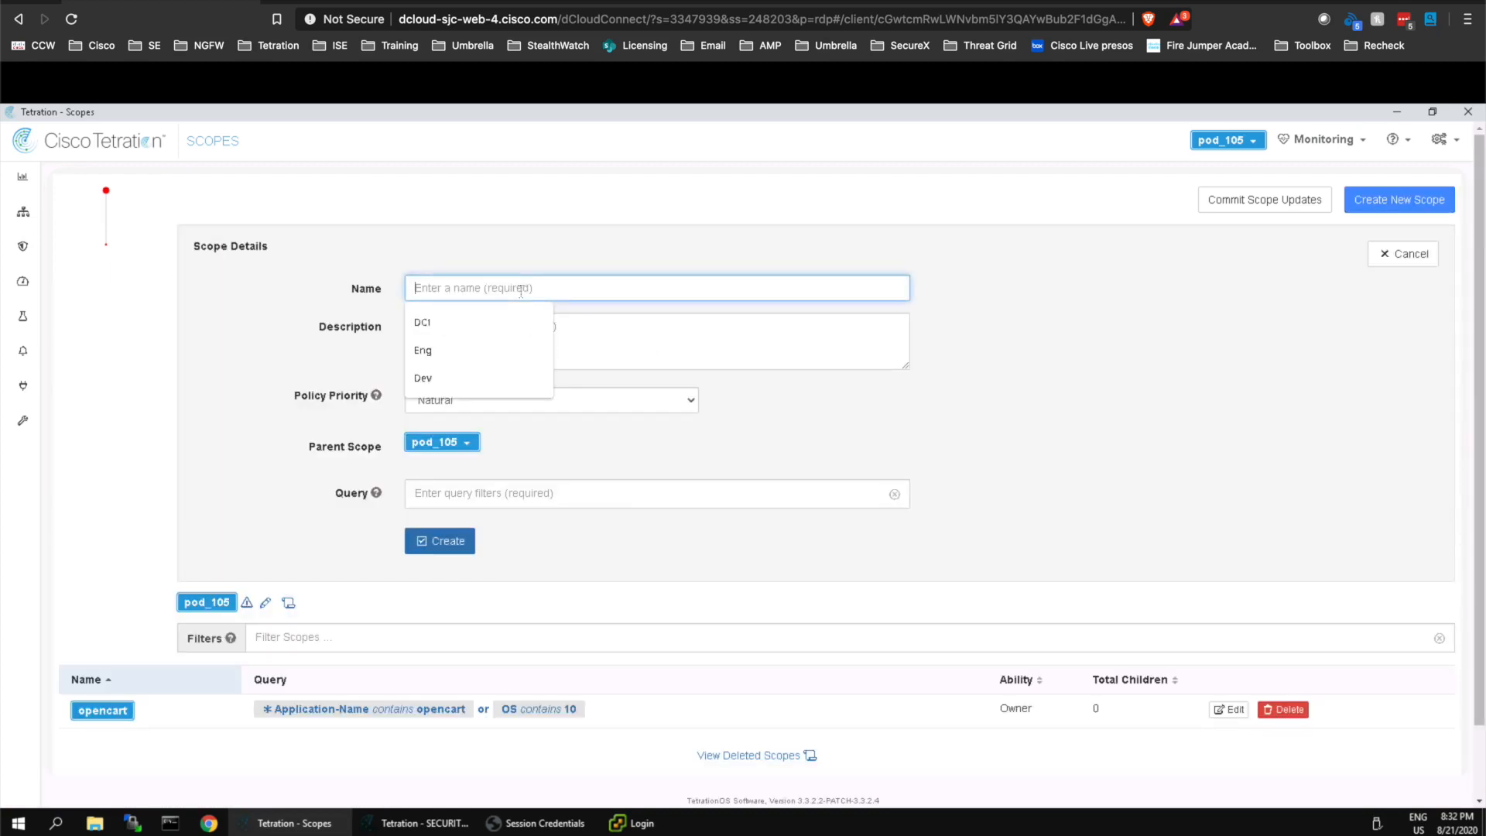
type("DC")
type("1")
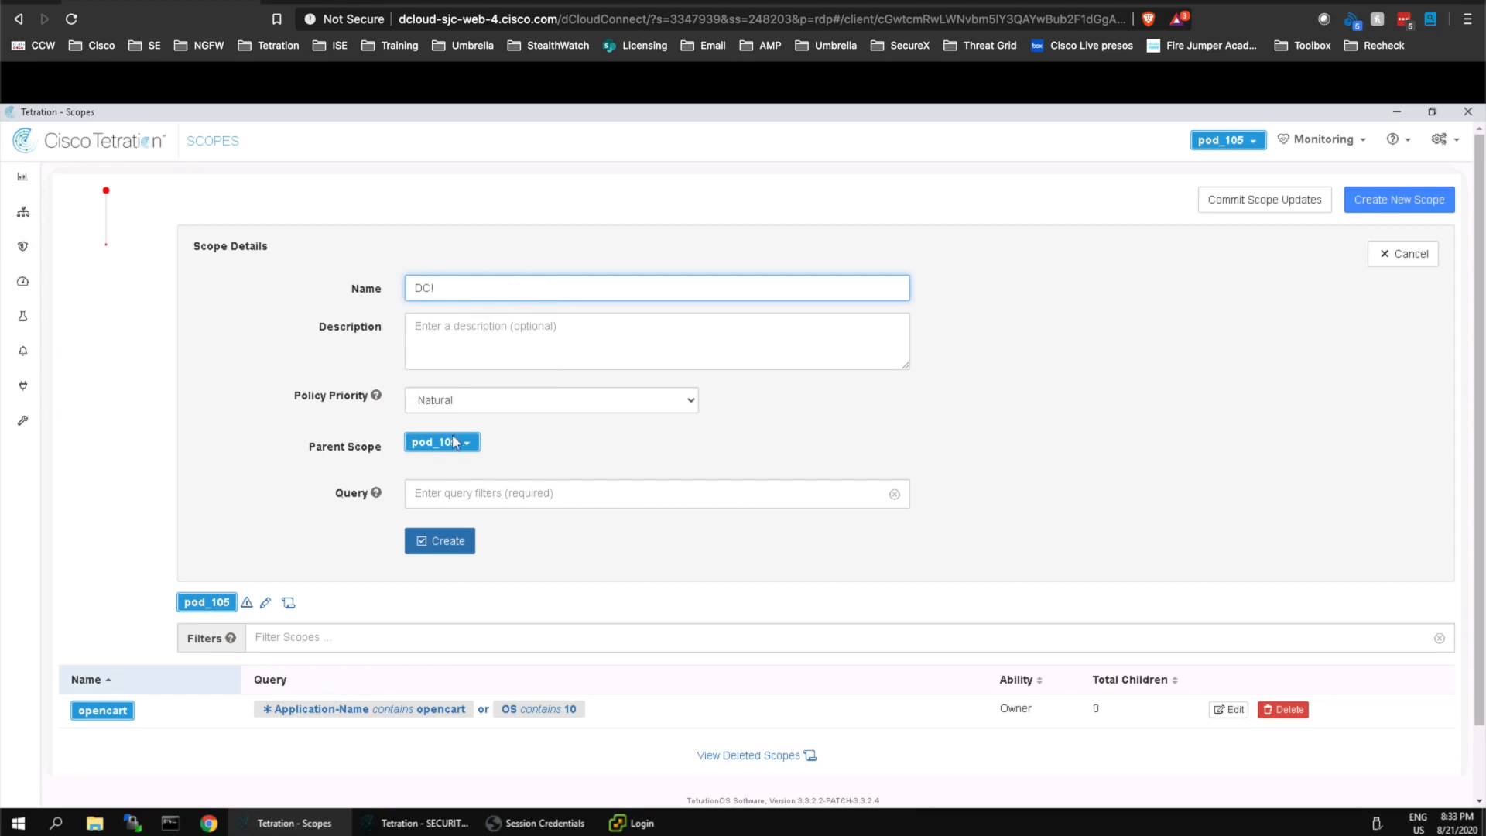
Define the DC! scope's query as Address = 1.1.1.0/24 and create the scope.
left_click(467, 502)
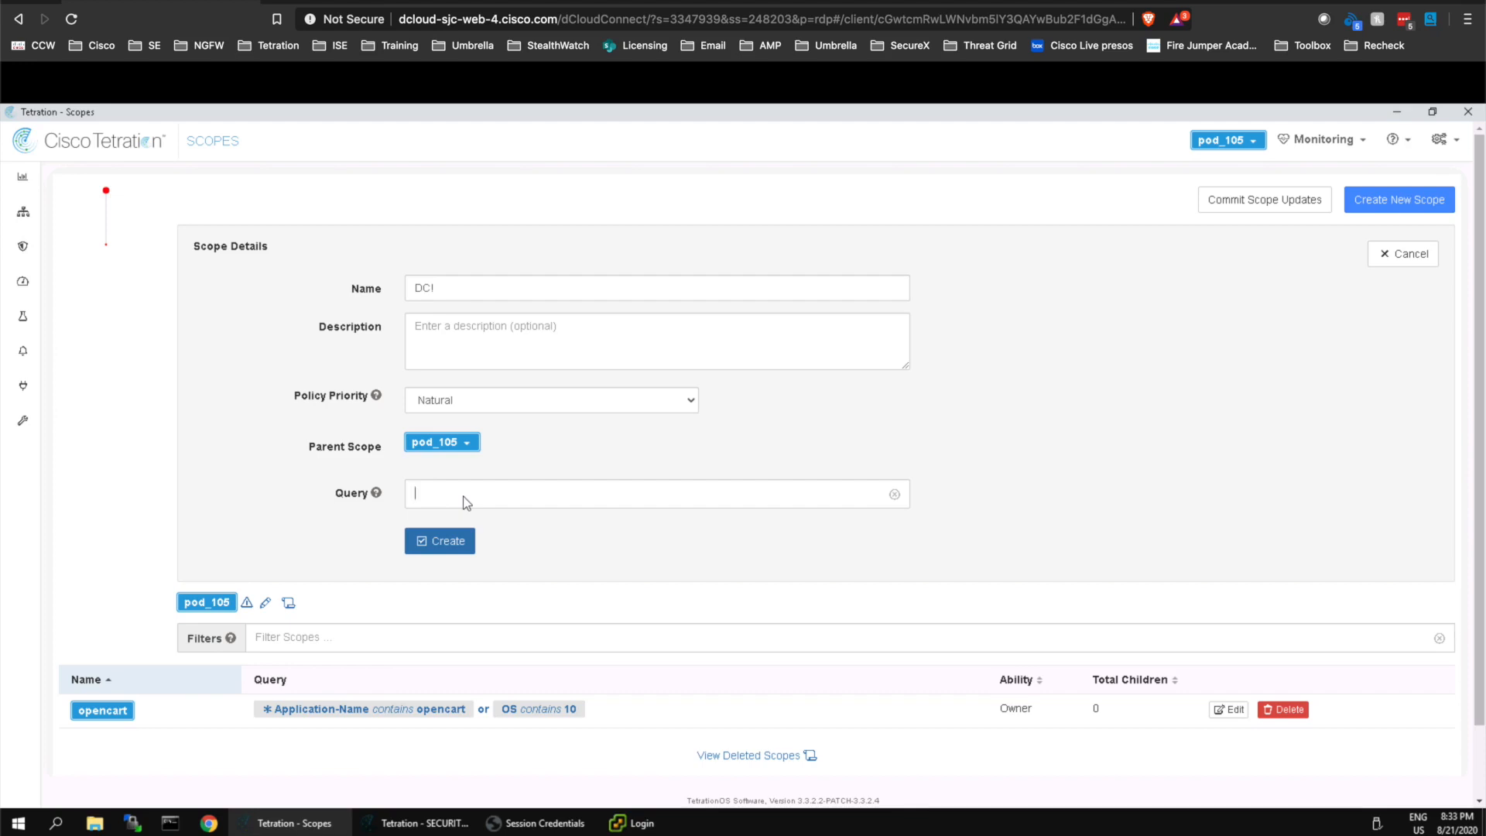
type("A")
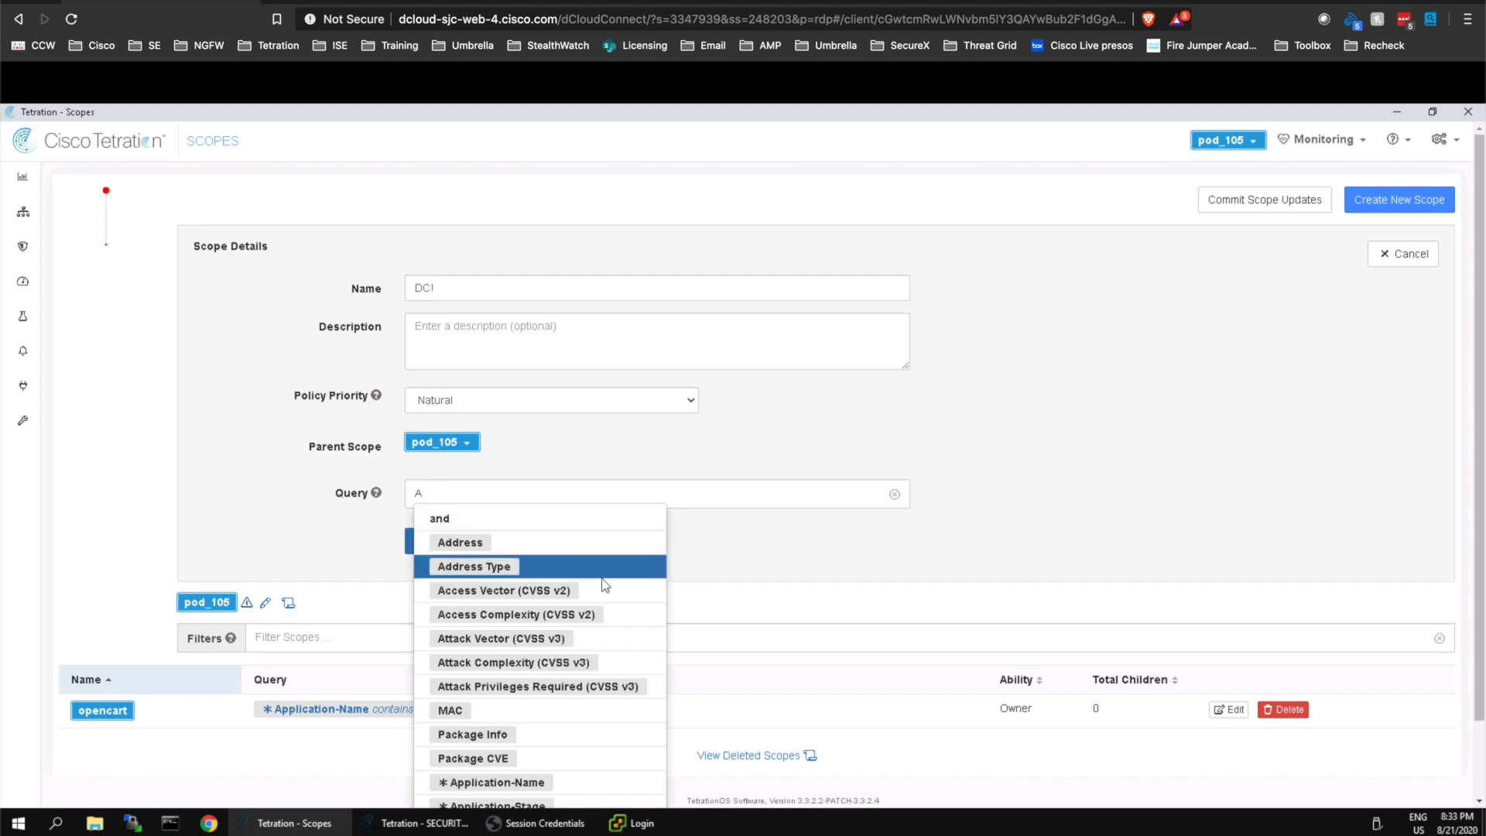
scroll(586, 613, "down", 1)
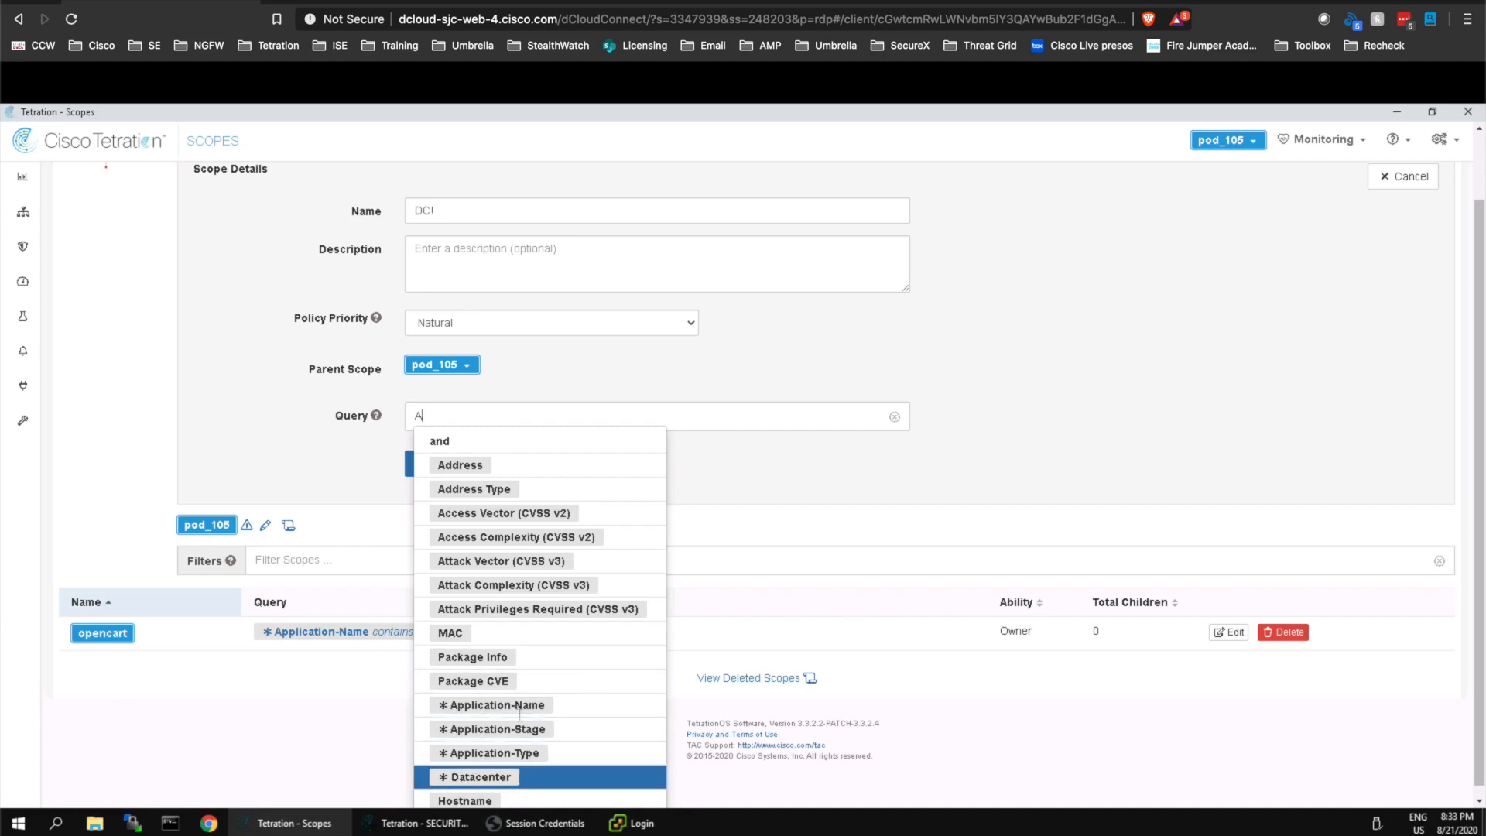
left_click(469, 465)
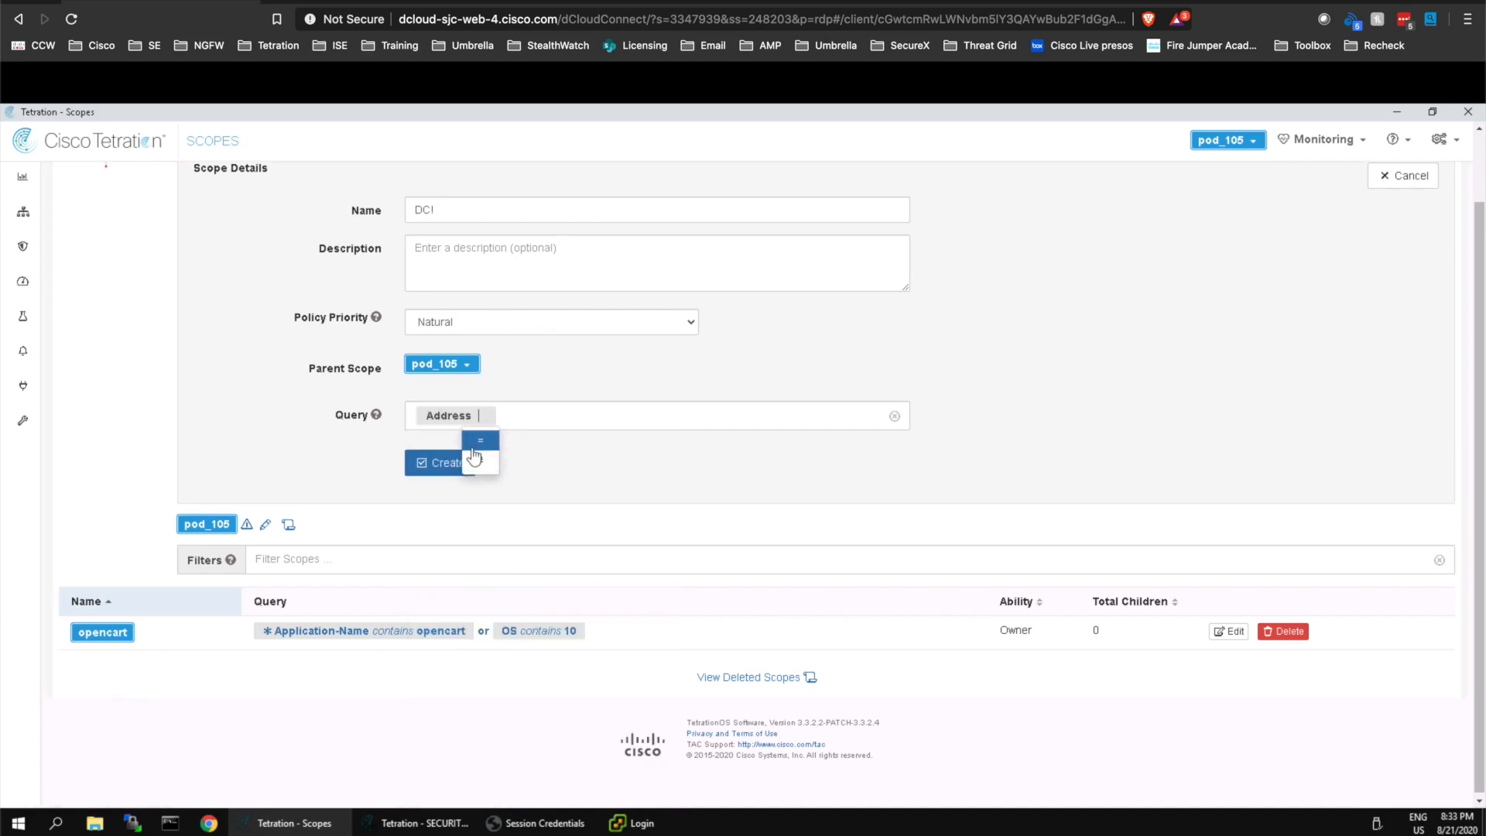
left_click(480, 452)
type("1.1.1.0")
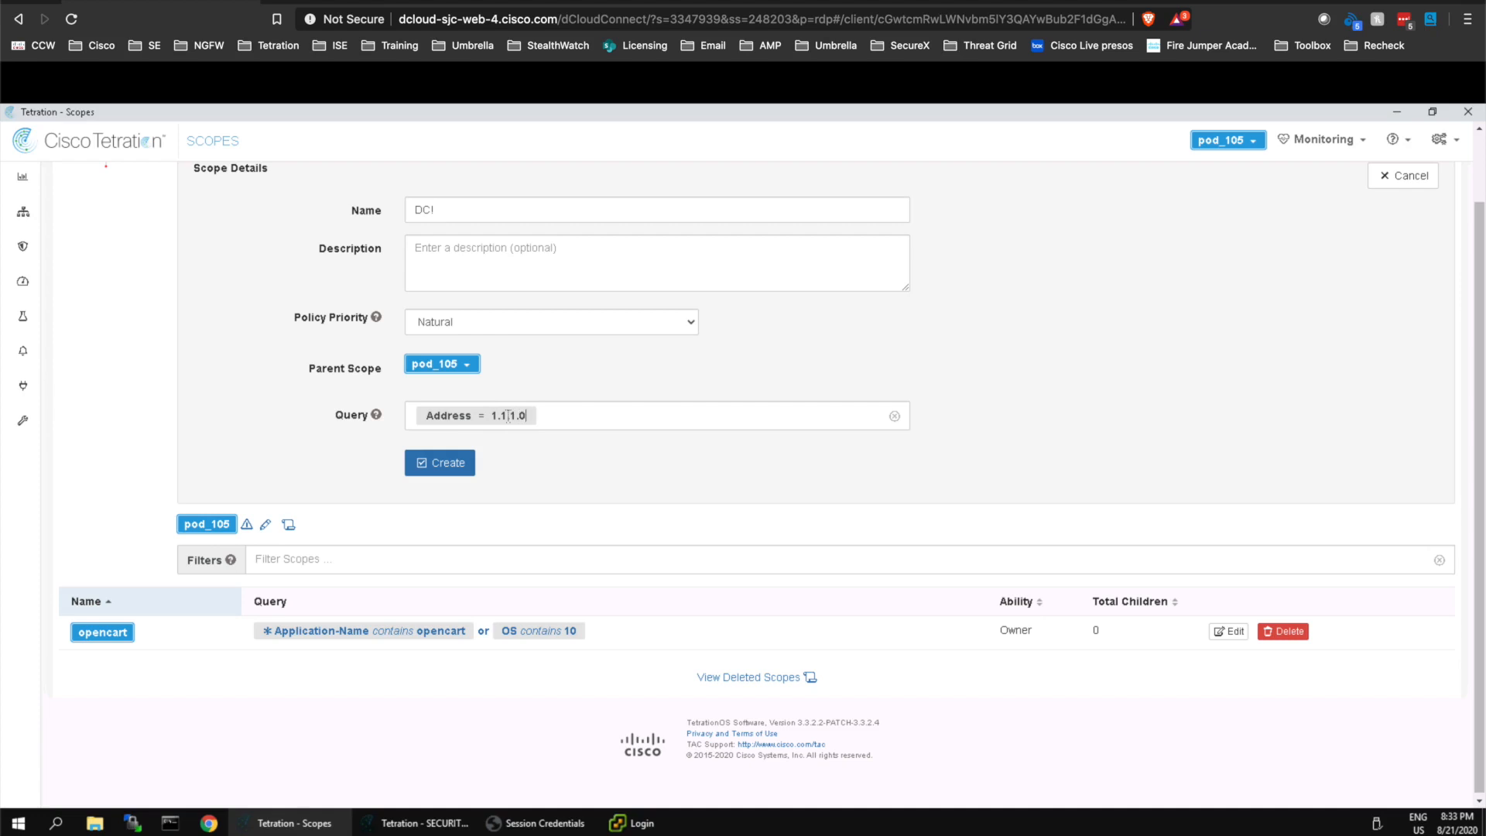
type("/24")
left_click(454, 469)
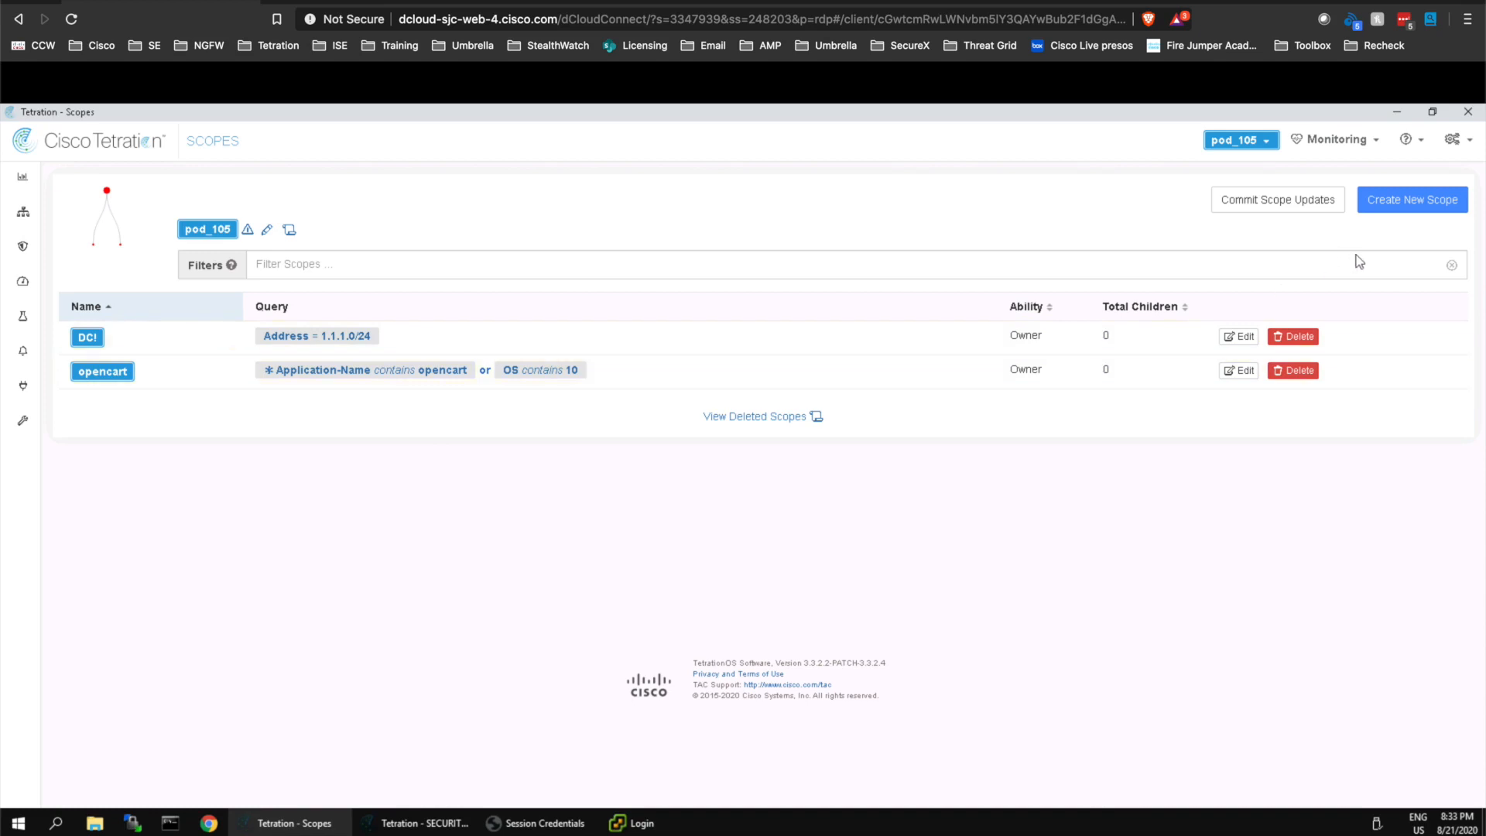
Start a new scope named Eng with DC! as its parent scope.
left_click(1425, 213)
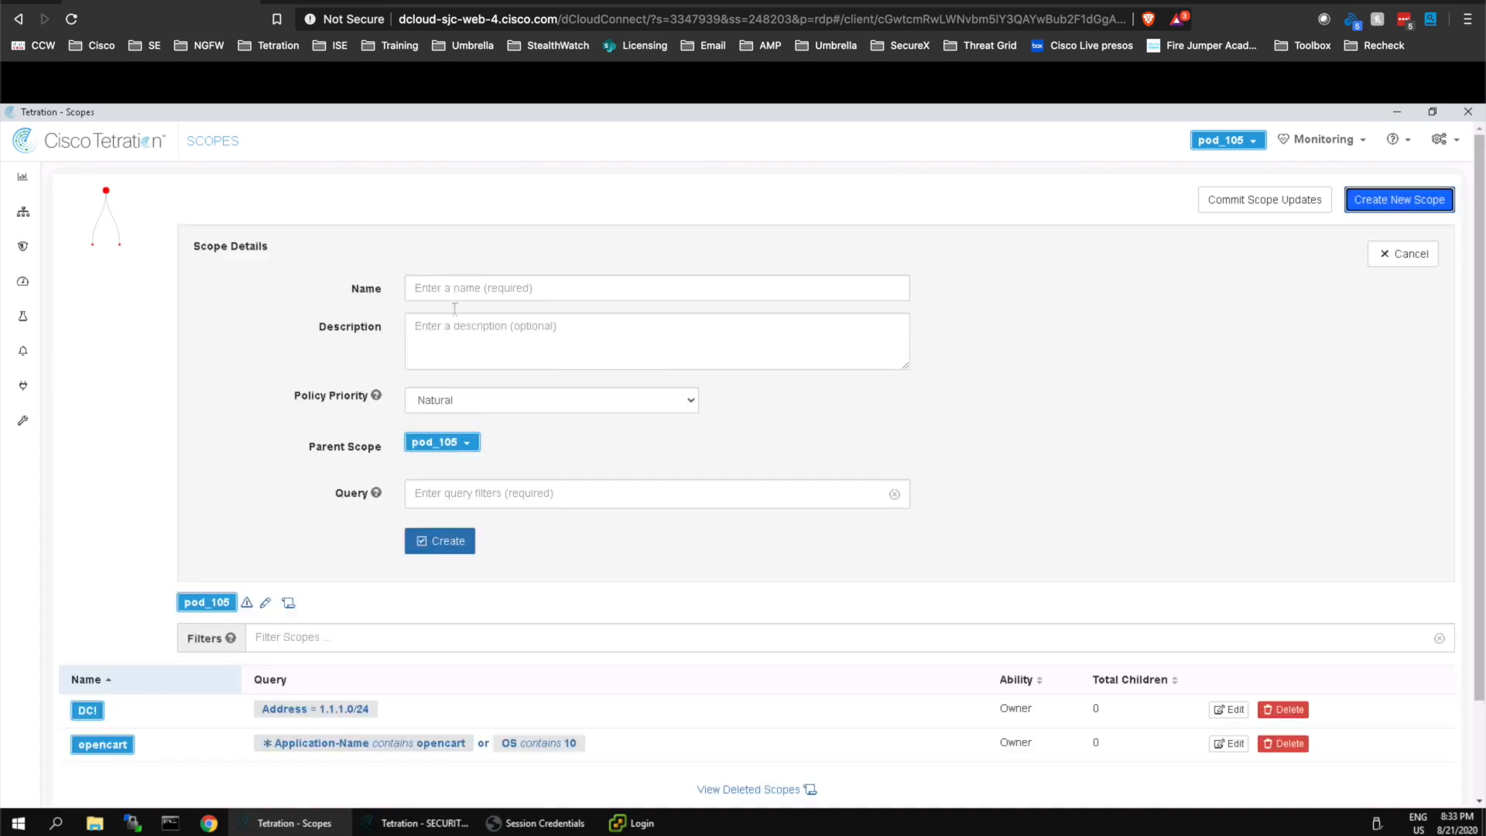
left_click(447, 295)
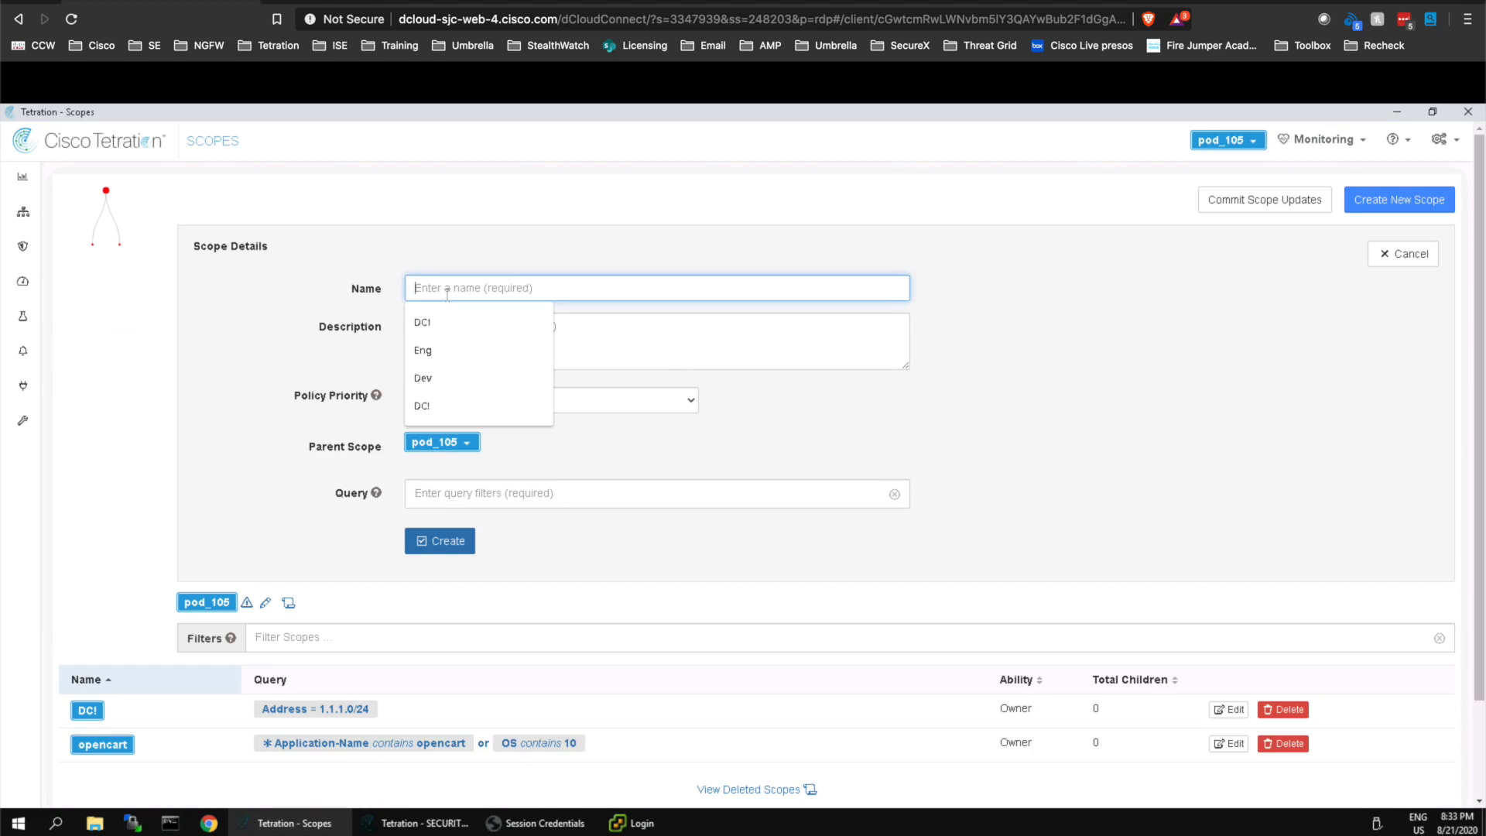
type("Eng")
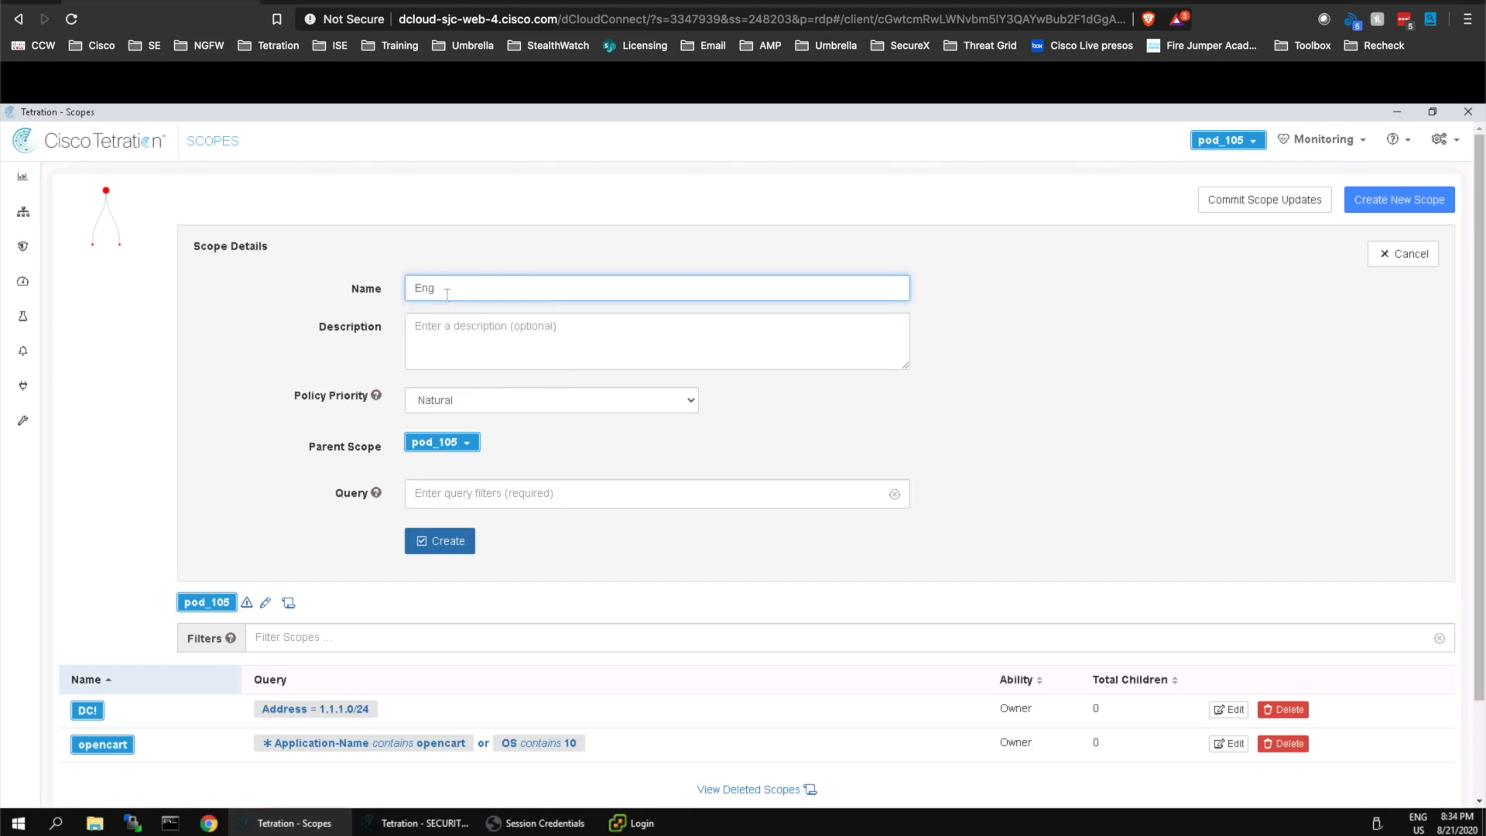
left_click(452, 444)
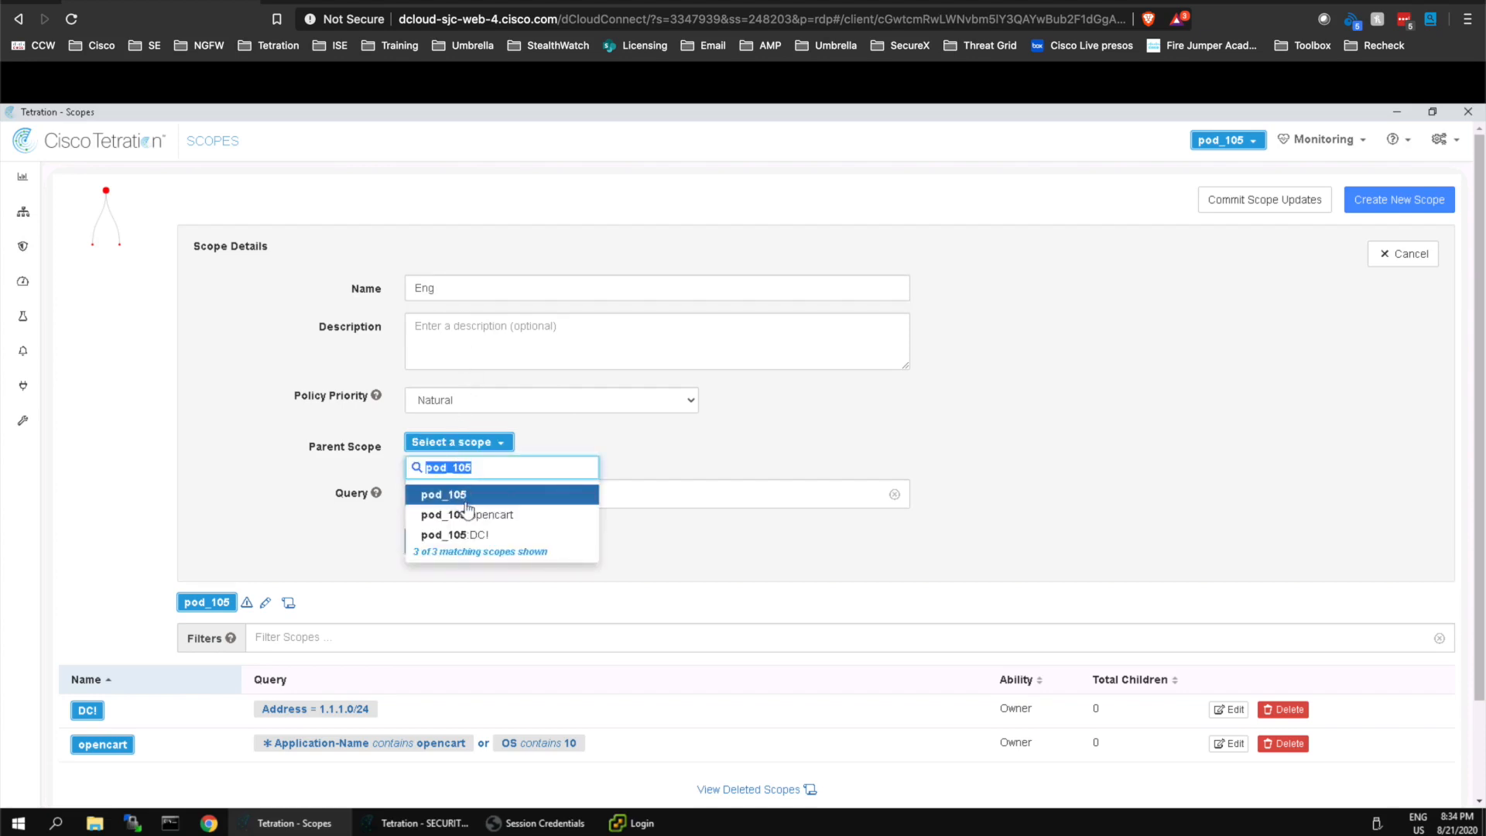
left_click(480, 539)
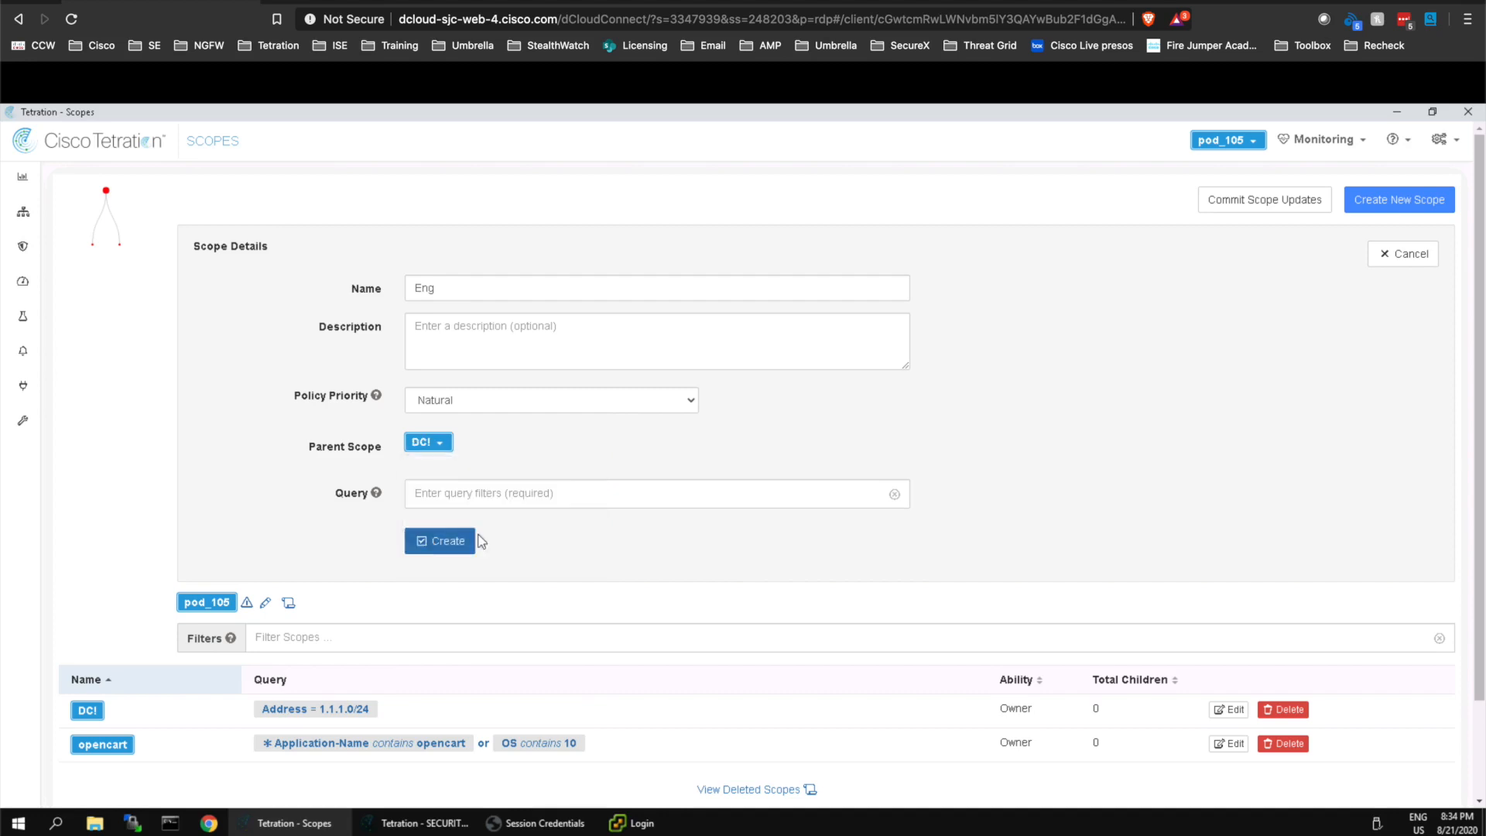
Define the Eng scope's query as Hostname contains -eng- and create the scope.
left_click(446, 495)
type("host")
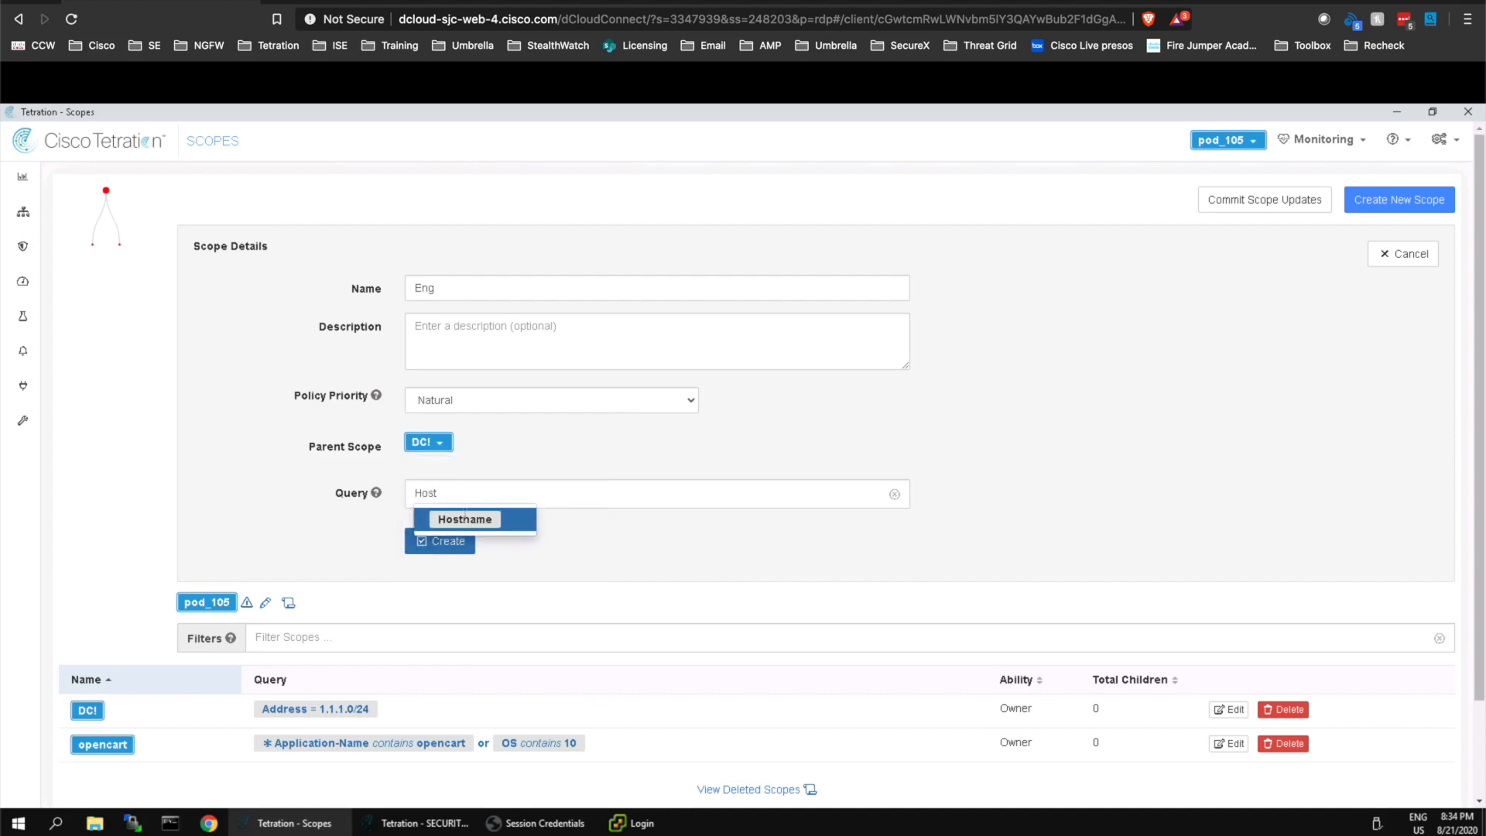
left_click(468, 517)
left_click(509, 559)
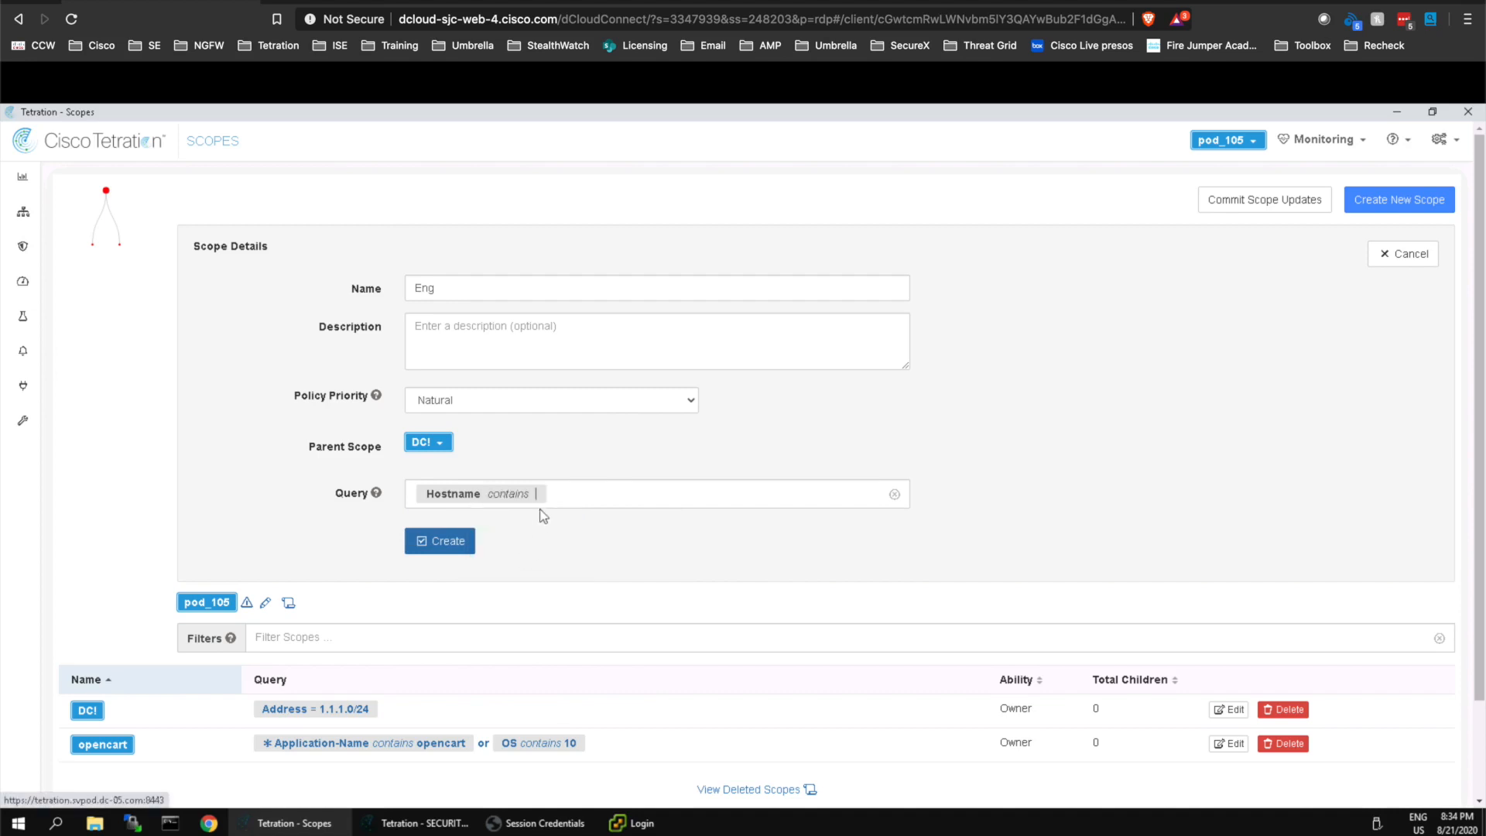
type("-eng-")
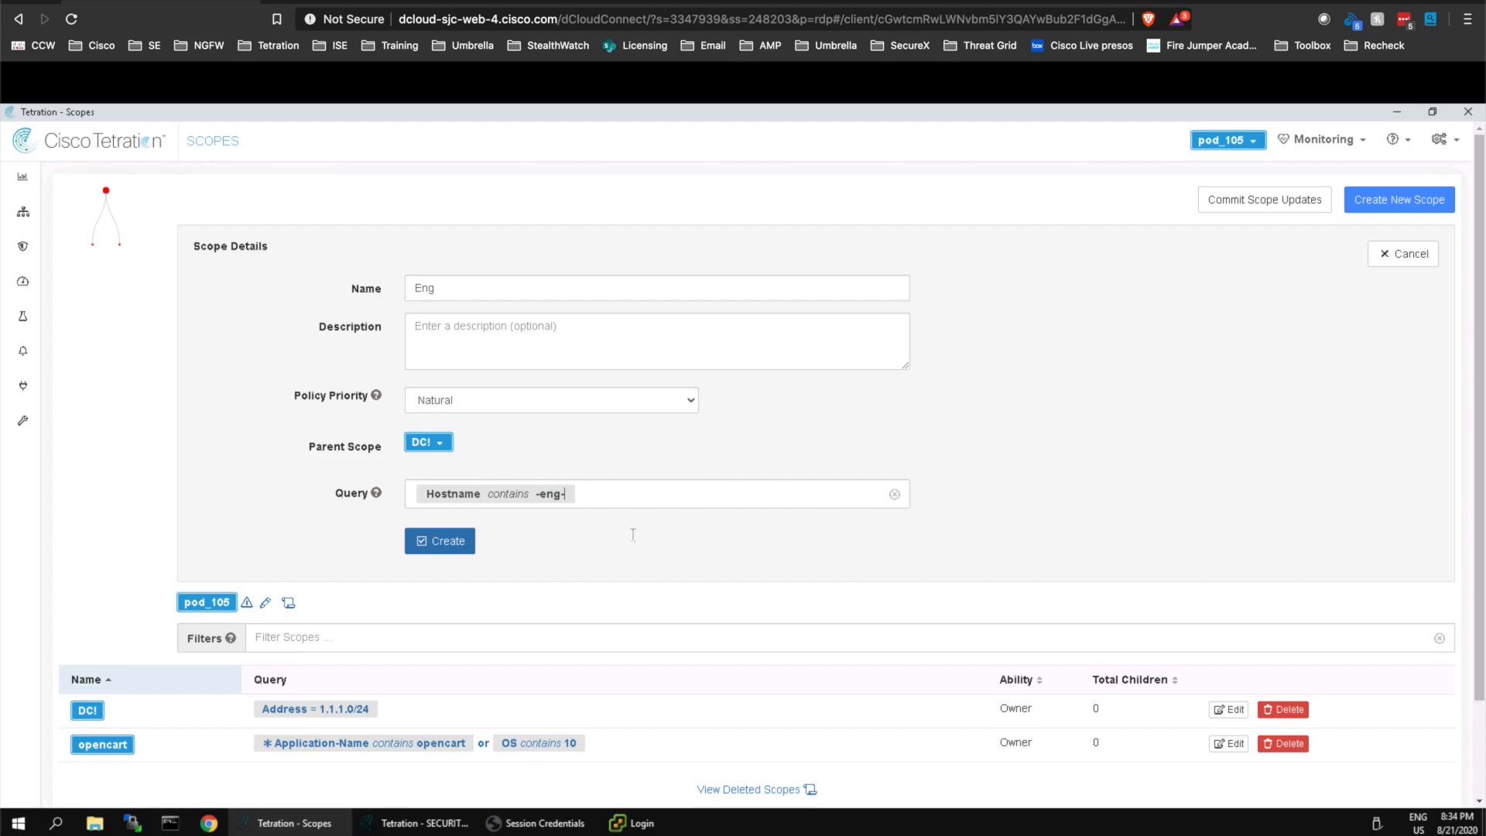
left_click(456, 545)
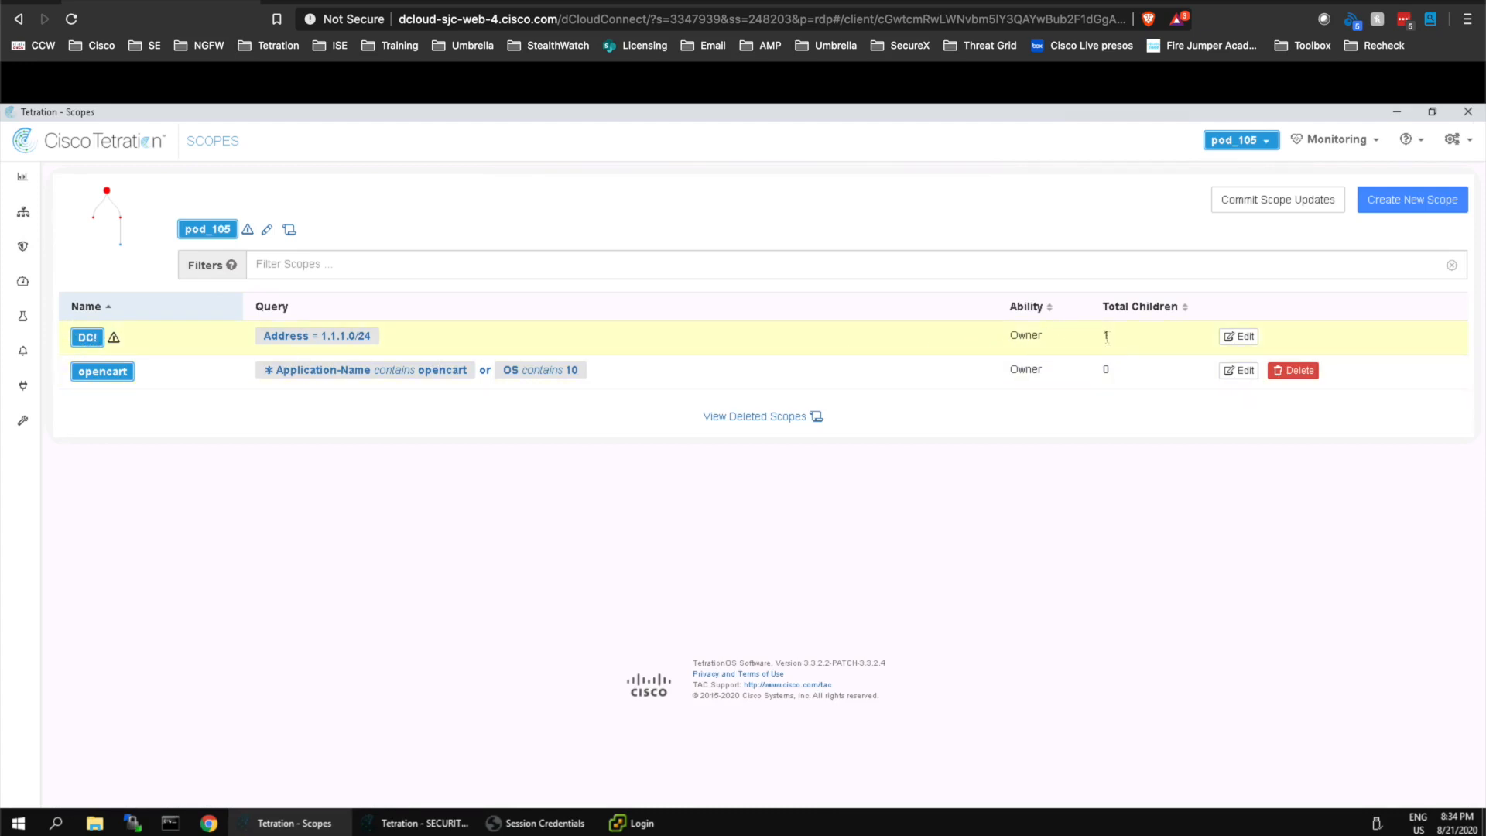
Start a new scope named Dev with DC! as its parent scope.
left_click(1414, 220)
left_click(486, 288)
type("Dev")
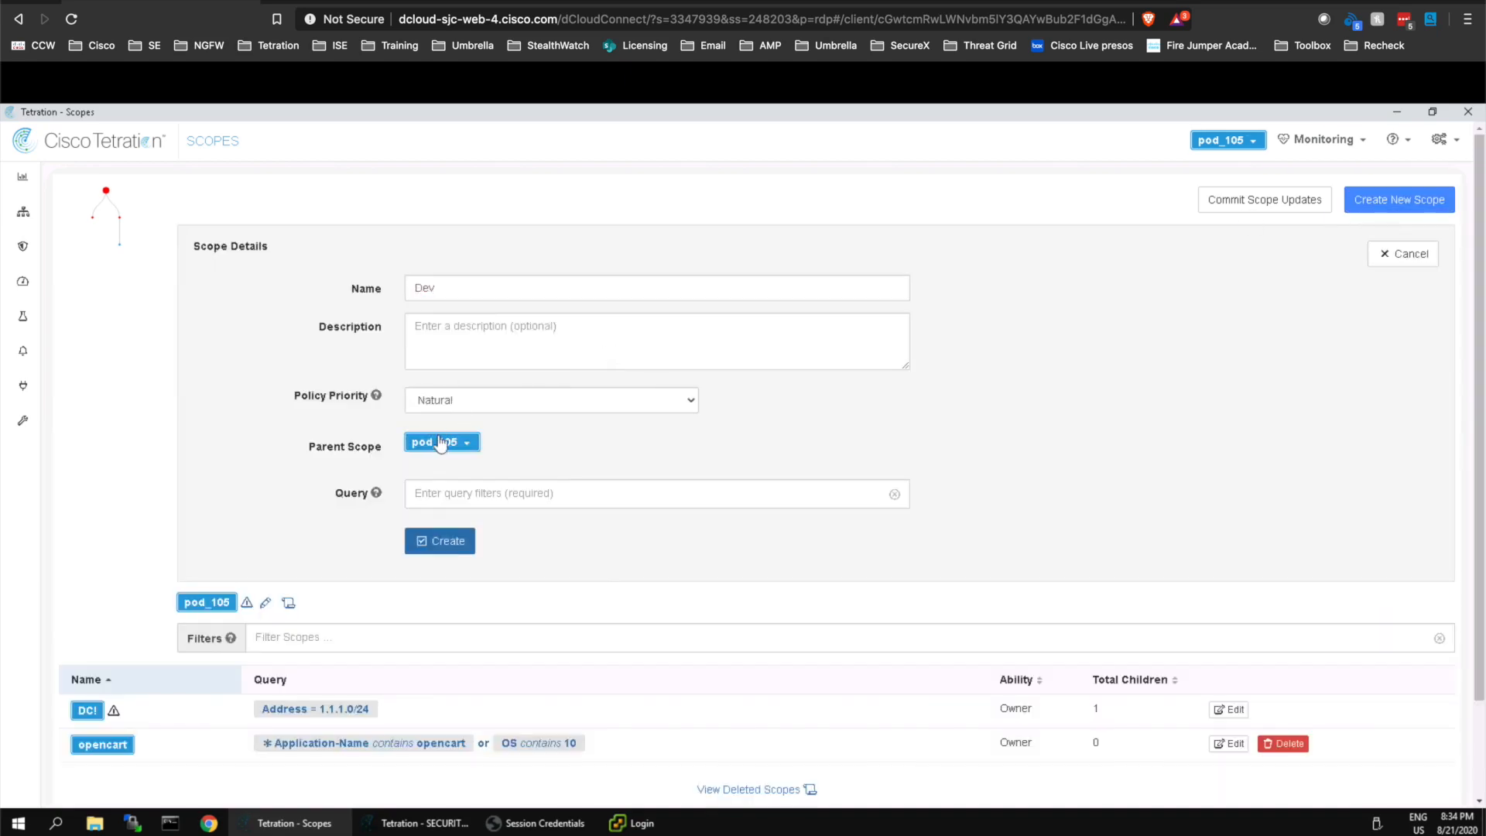
left_click(438, 440)
left_click(475, 535)
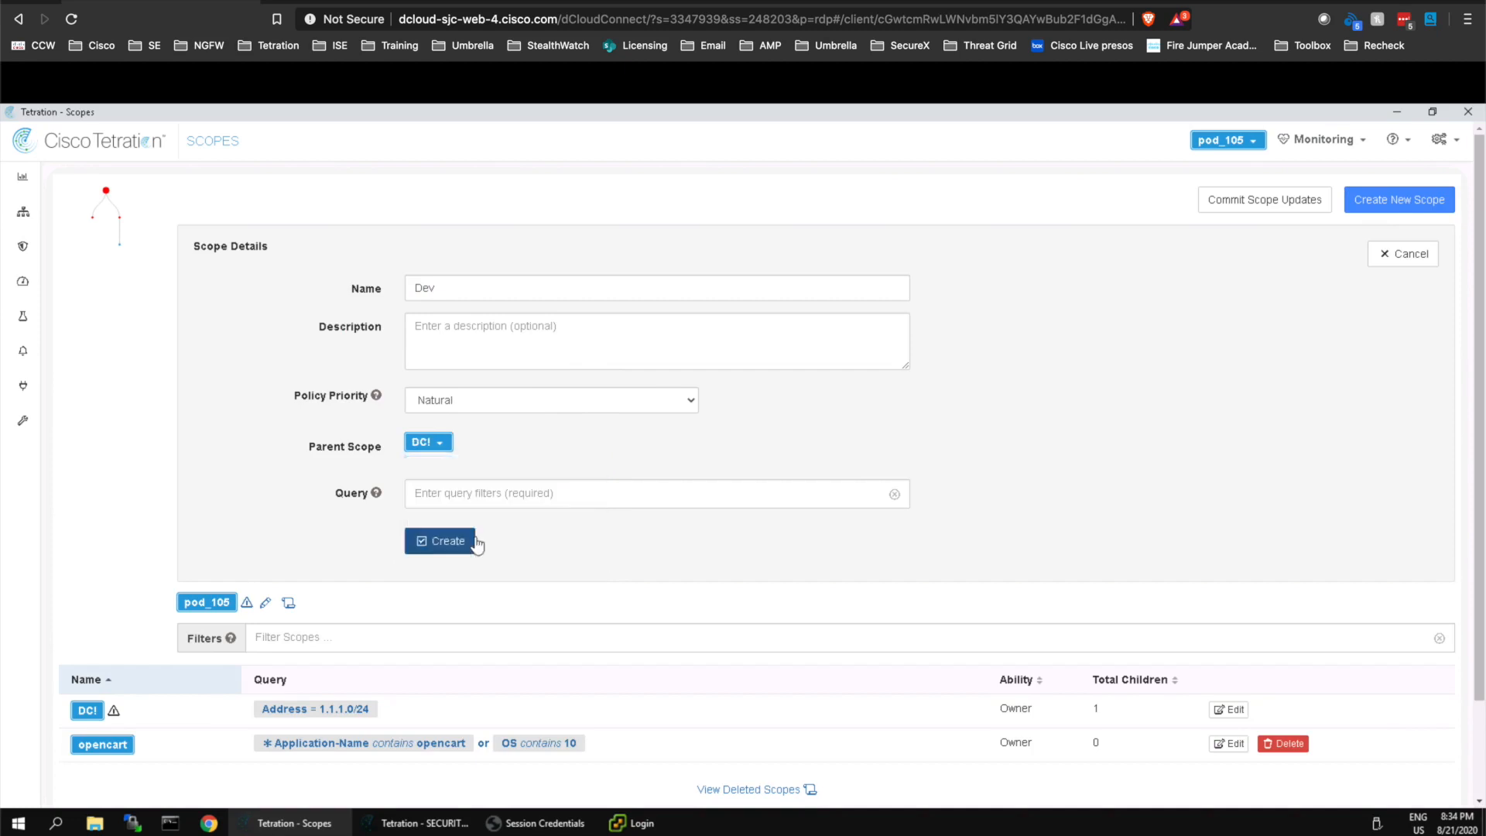
left_click(435, 443)
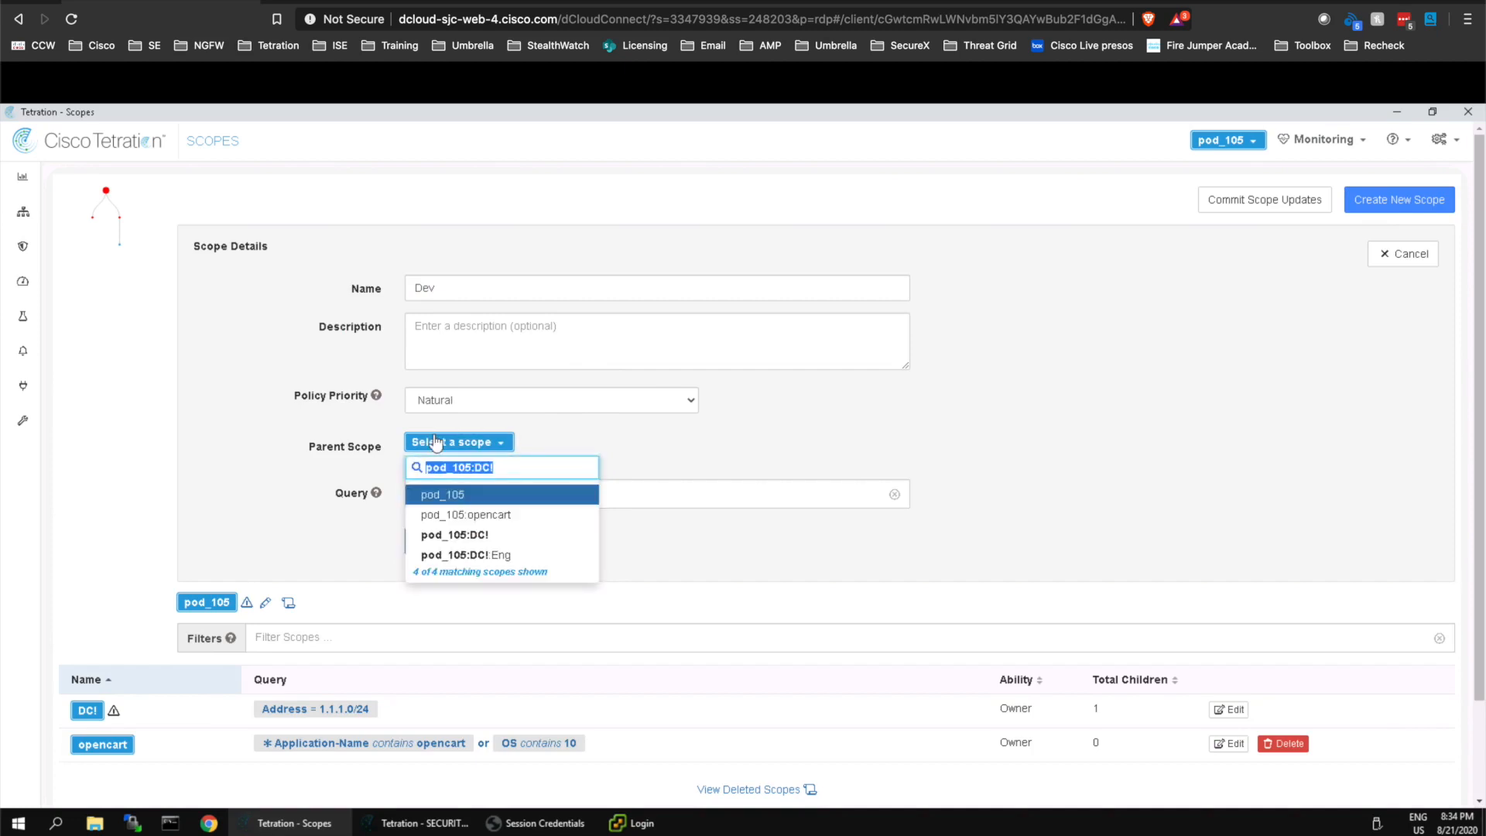
left_click(487, 535)
Define the Dev scope's query as Hostname = dev and create the scope.
left_click(466, 495)
type("Dev")
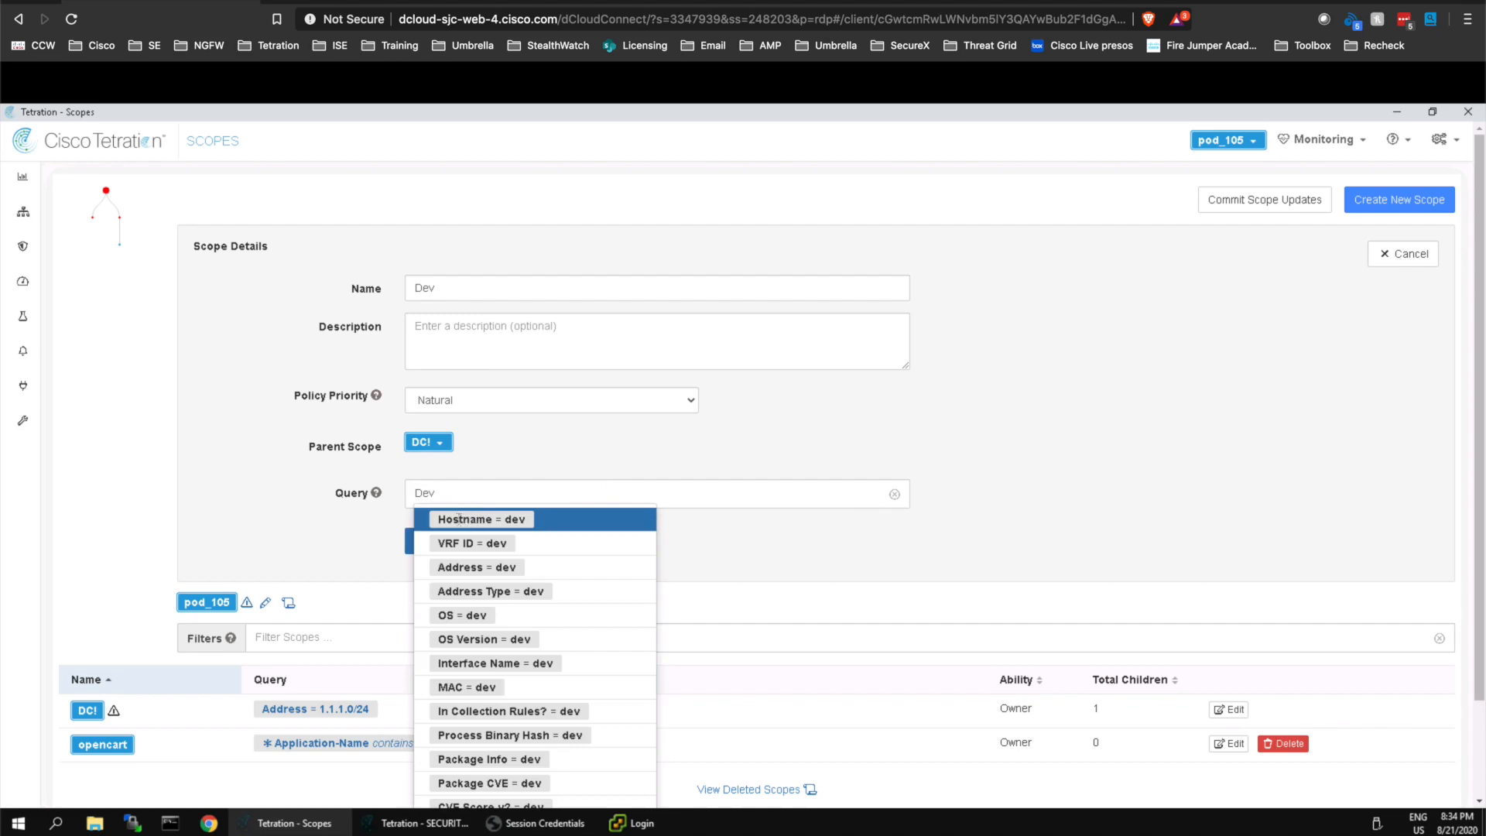
left_click(461, 518)
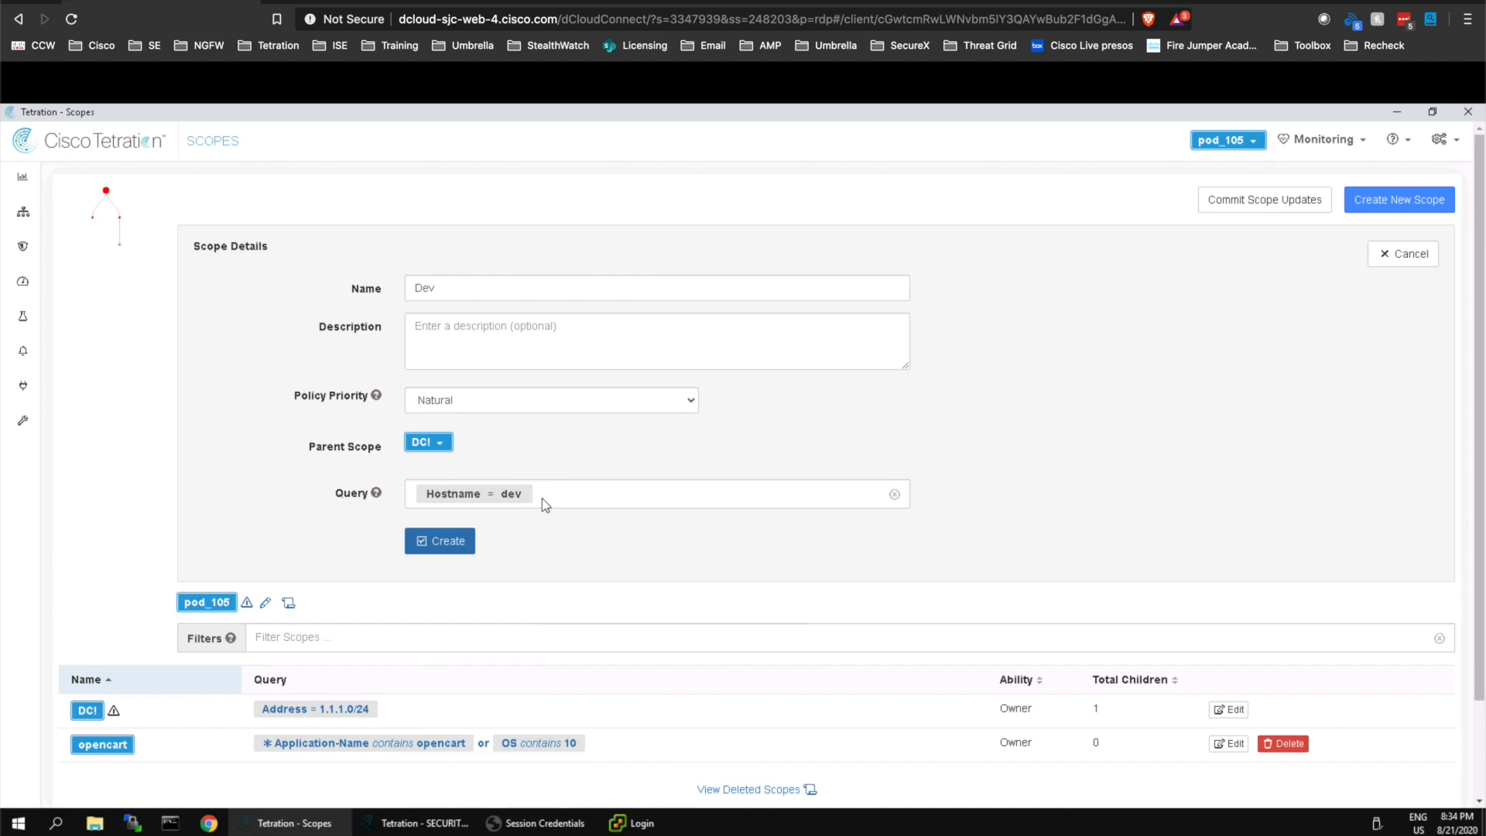
left_click(457, 544)
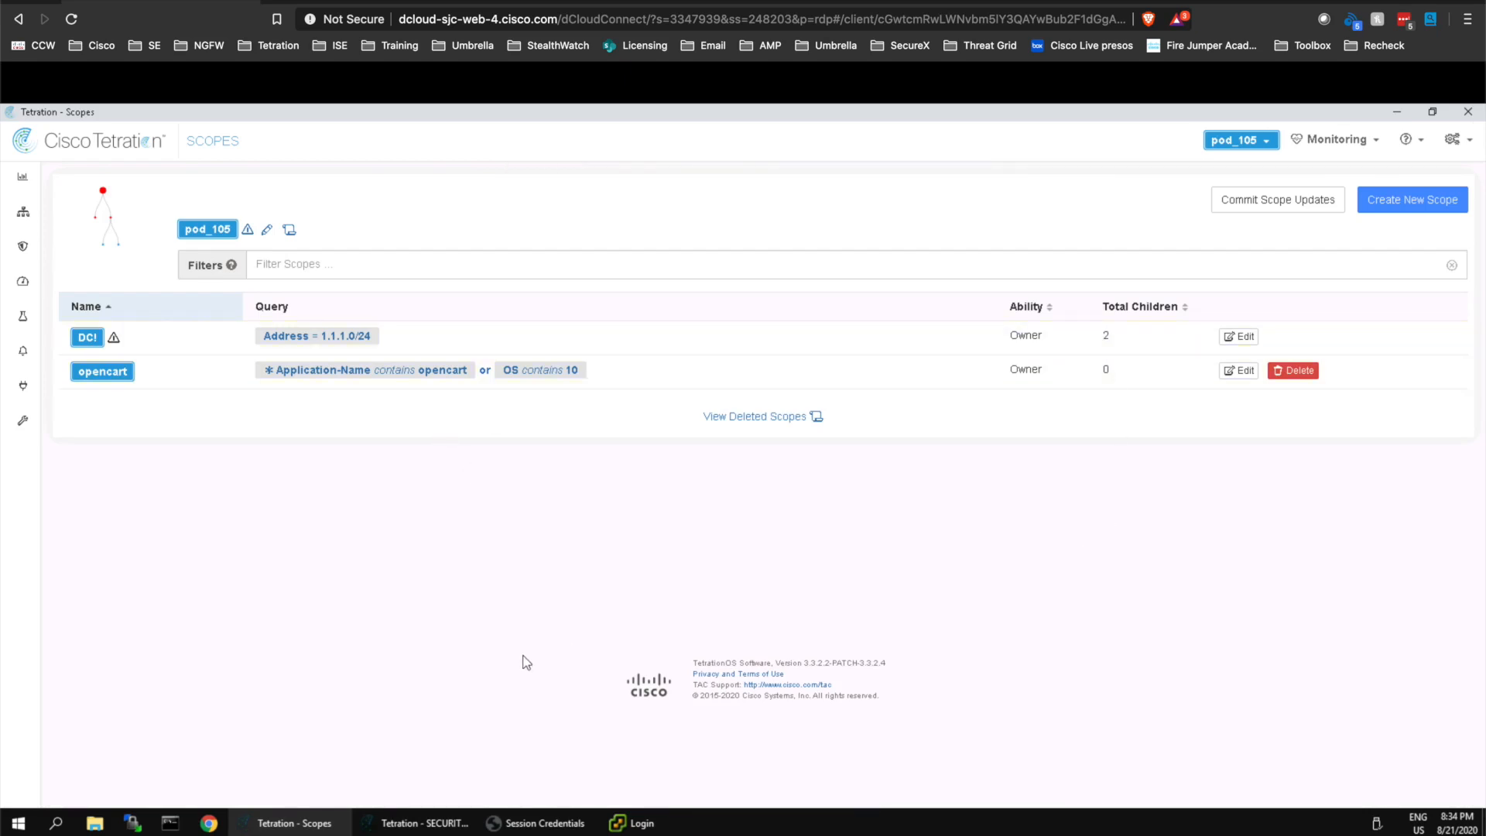
Open the DC! scope to view its child scopes.
left_click(87, 338)
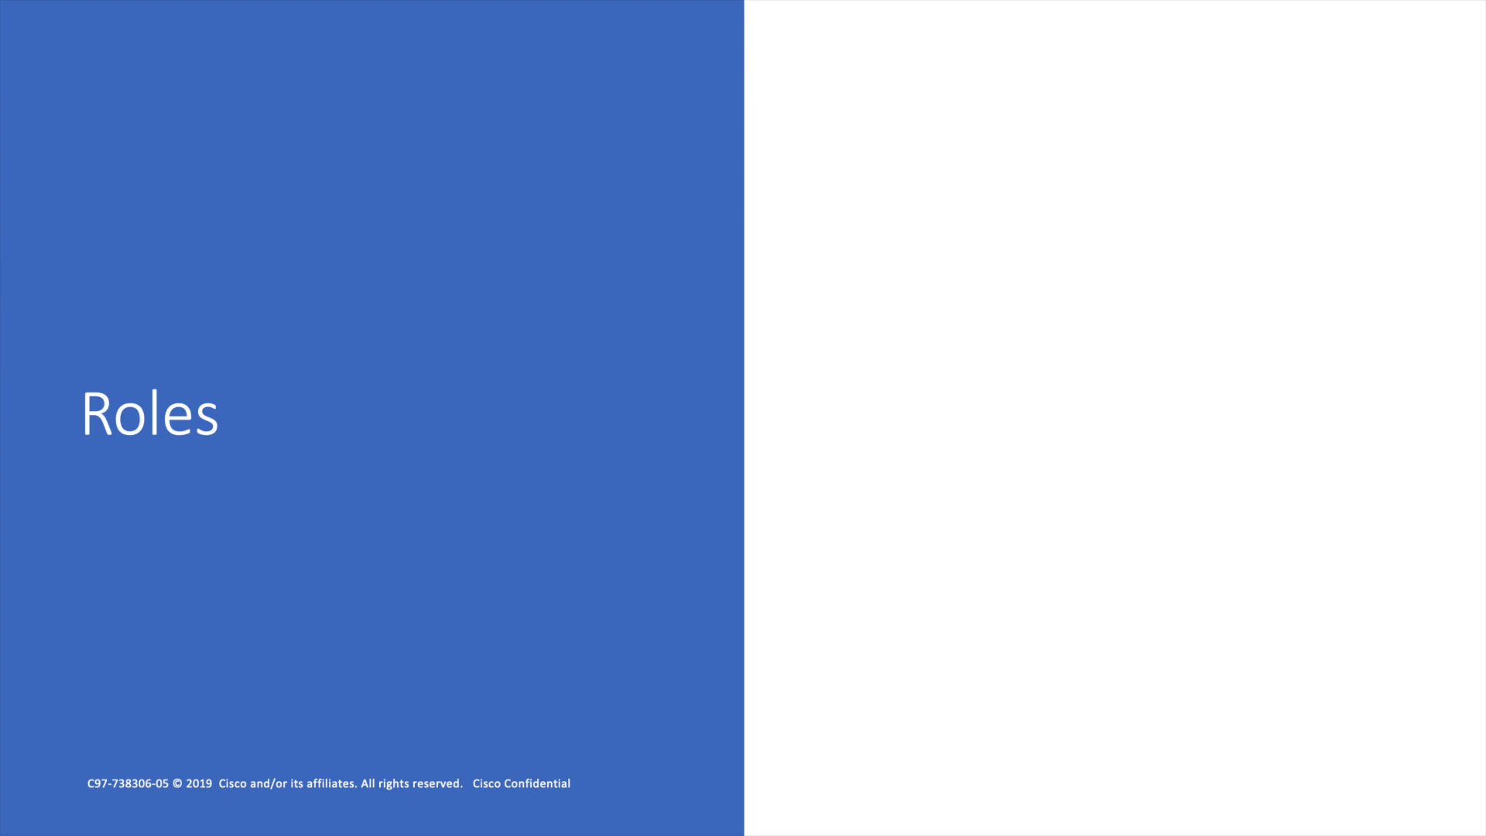
key("Right")
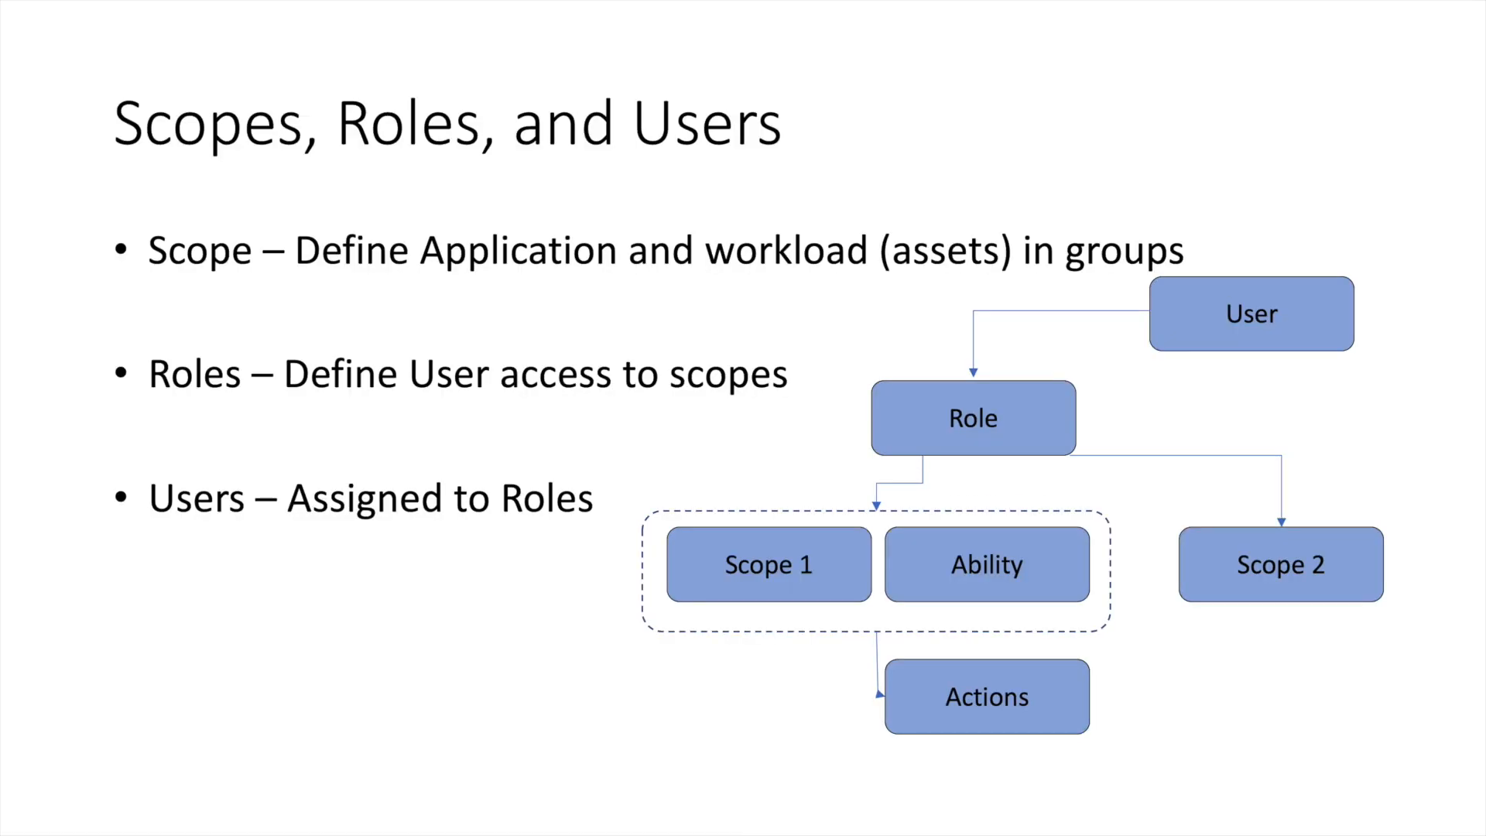